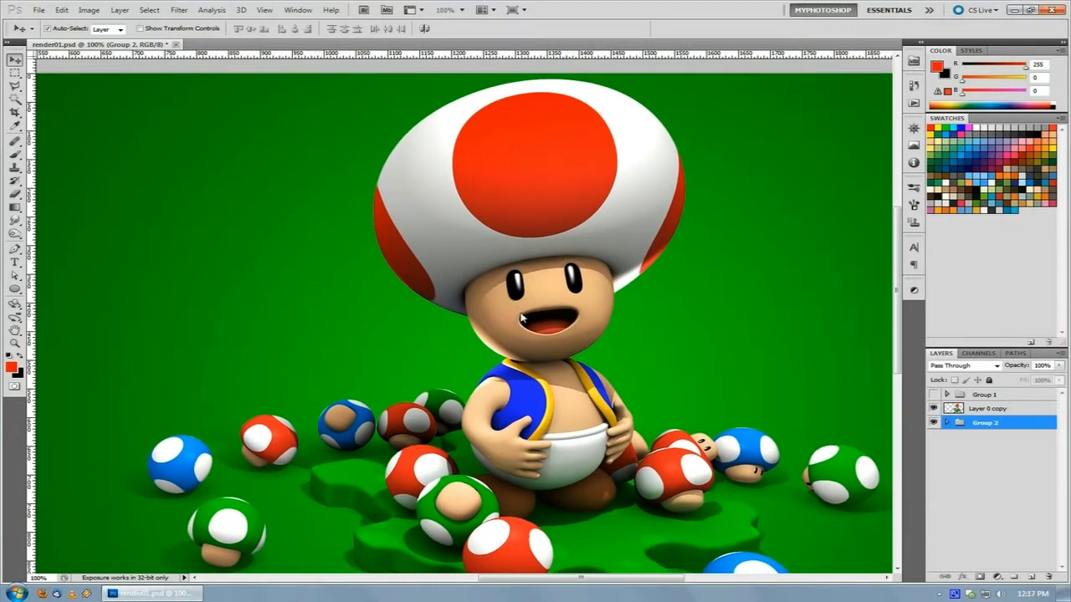
Step: Examine the artwork with the Layer 0 copy character layer hidden and shown, from the cap to the surrounding mushrooms
{"action": "left_click_drag", "start_coordinate": [579, 329], "coordinate": [584, 294]}
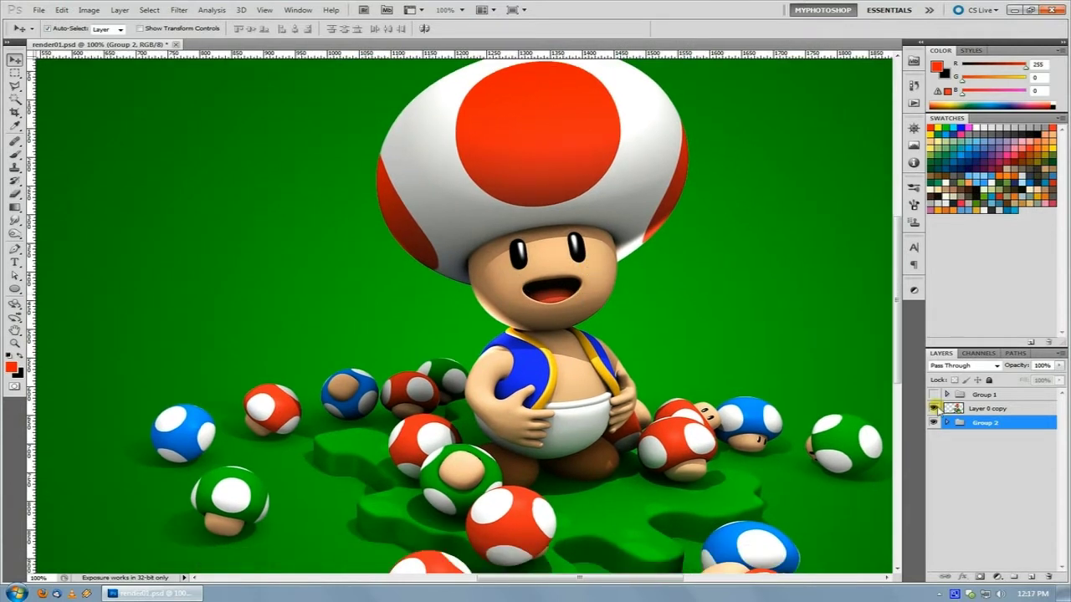
{"action": "left_click", "coordinate": [933, 408]}
{"action": "left_click", "coordinate": [933, 409]}
{"action": "left_click", "coordinate": [934, 408]}
{"action": "left_click", "coordinate": [934, 408]}
{"action": "left_click_drag", "start_coordinate": [654, 438], "coordinate": [657, 439]}
{"action": "scroll", "coordinate": [433, 310], "scroll_direction": "down", "scroll_amount": 6}
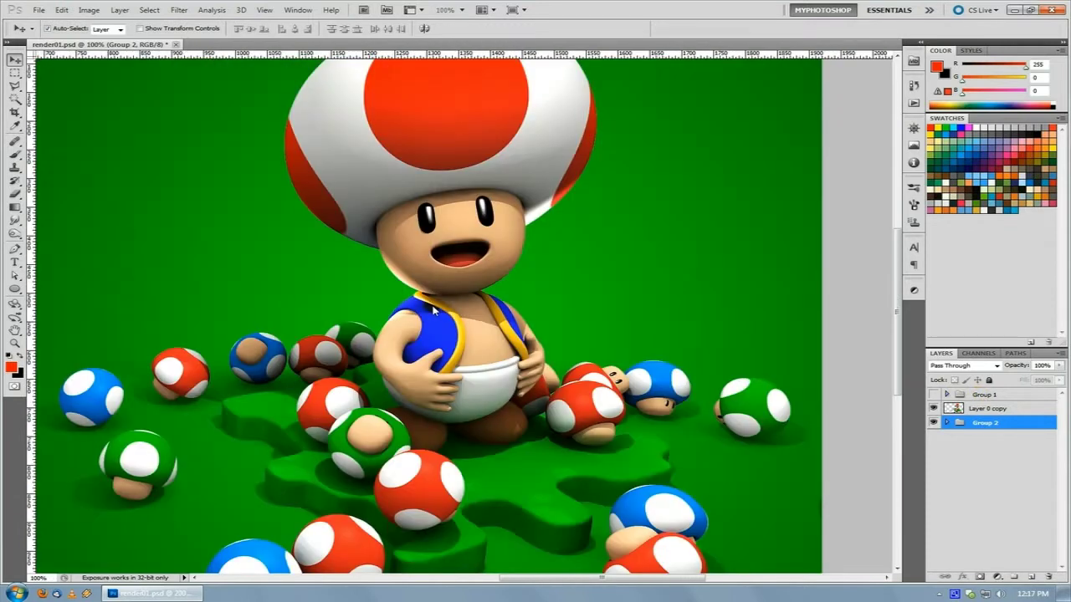
{"action": "scroll", "coordinate": [305, 220], "scroll_direction": "up", "scroll_amount": 1}
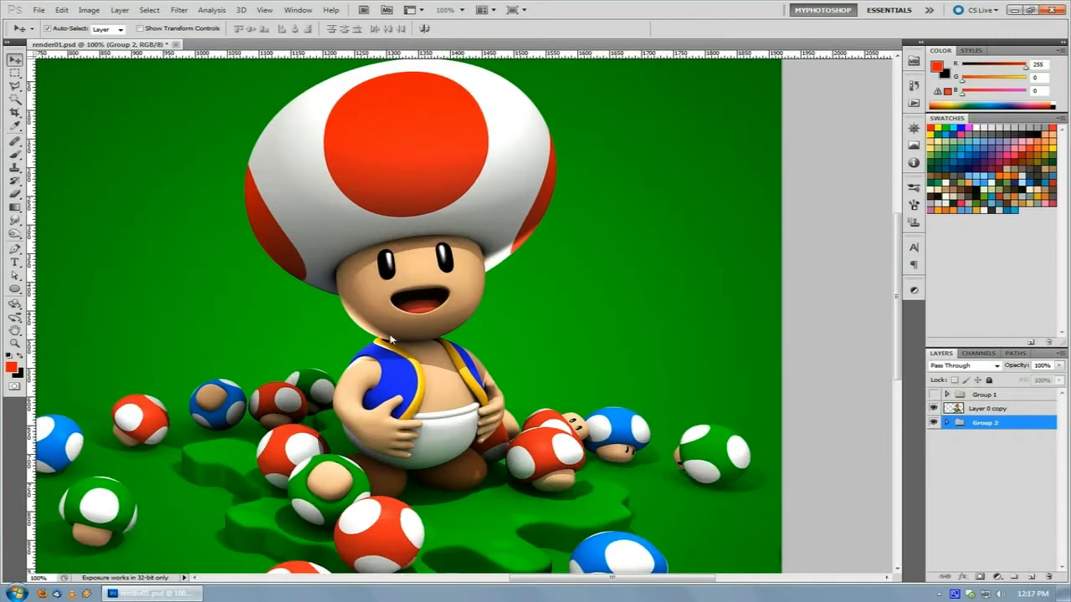
{"action": "scroll", "coordinate": [390, 338], "scroll_direction": "up", "scroll_amount": 2}
{"action": "scroll", "coordinate": [515, 437], "scroll_direction": "down", "scroll_amount": 2}
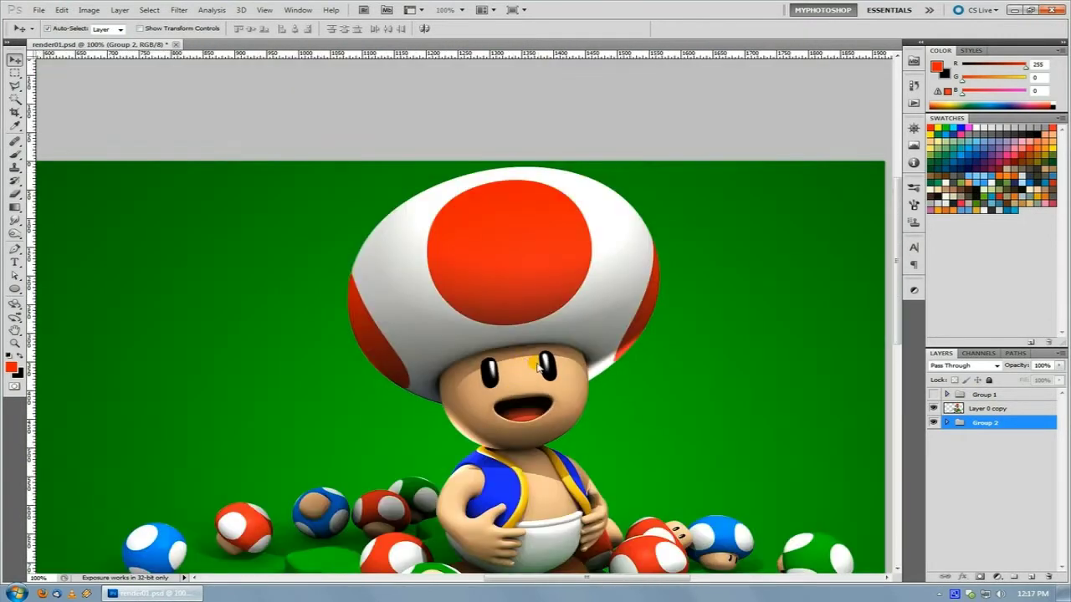
{"action": "scroll", "coordinate": [526, 361], "scroll_direction": "down", "scroll_amount": 3}
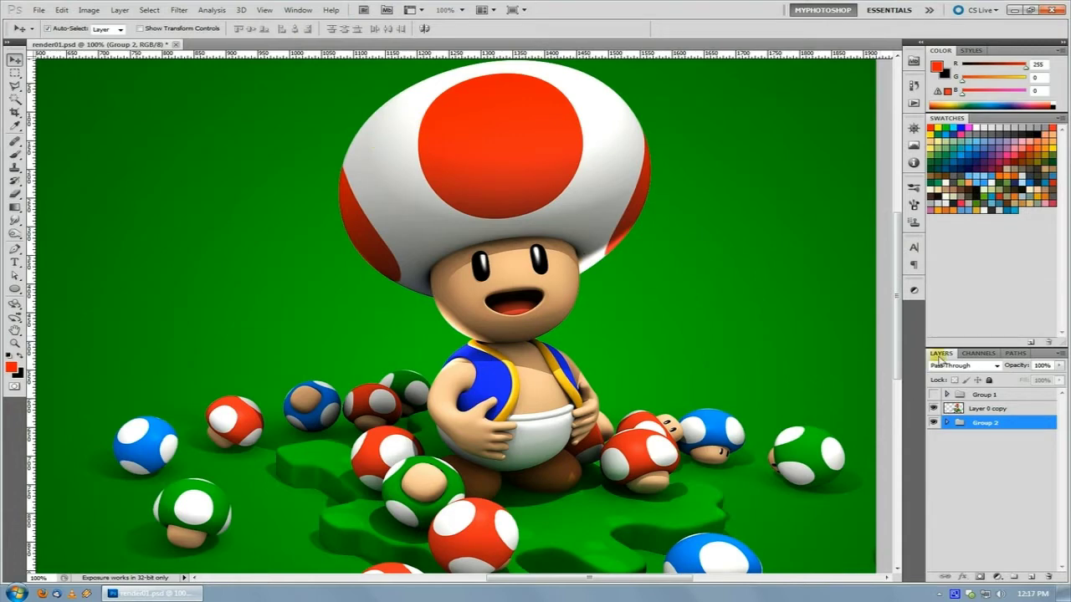
Step: Duplicate Layer 0 copy and brighten the duplicate with Levels, setting the white input level to 209
{"action": "left_click", "coordinate": [962, 409]}
{"action": "left_click", "coordinate": [933, 409]}
{"action": "left_click", "coordinate": [933, 408]}
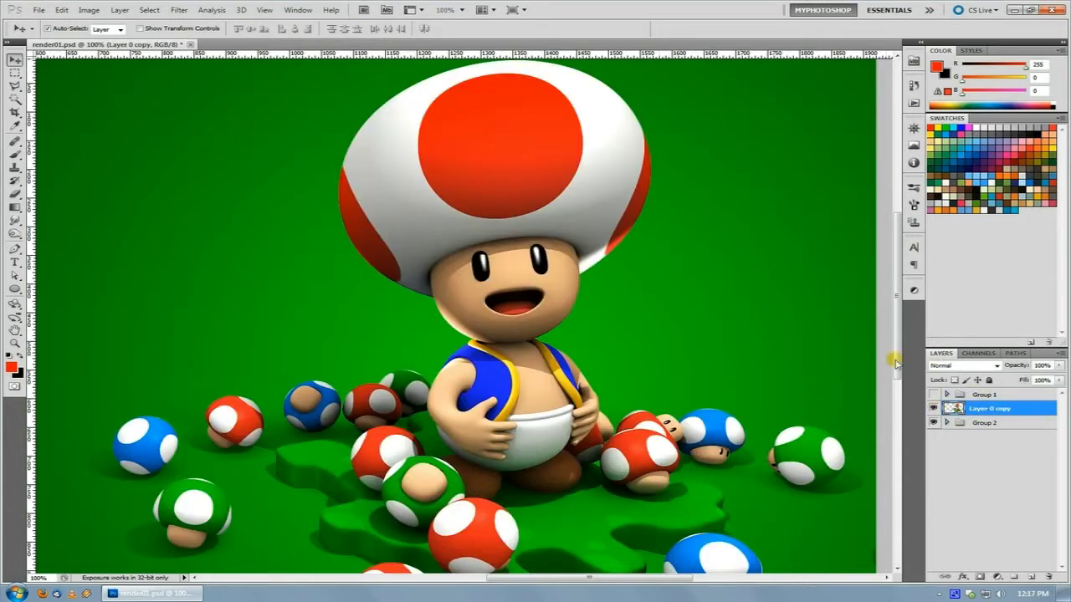
{"action": "left_click_drag", "start_coordinate": [1012, 410], "coordinate": [1030, 578]}
{"action": "key", "text": "ctrl+l"}
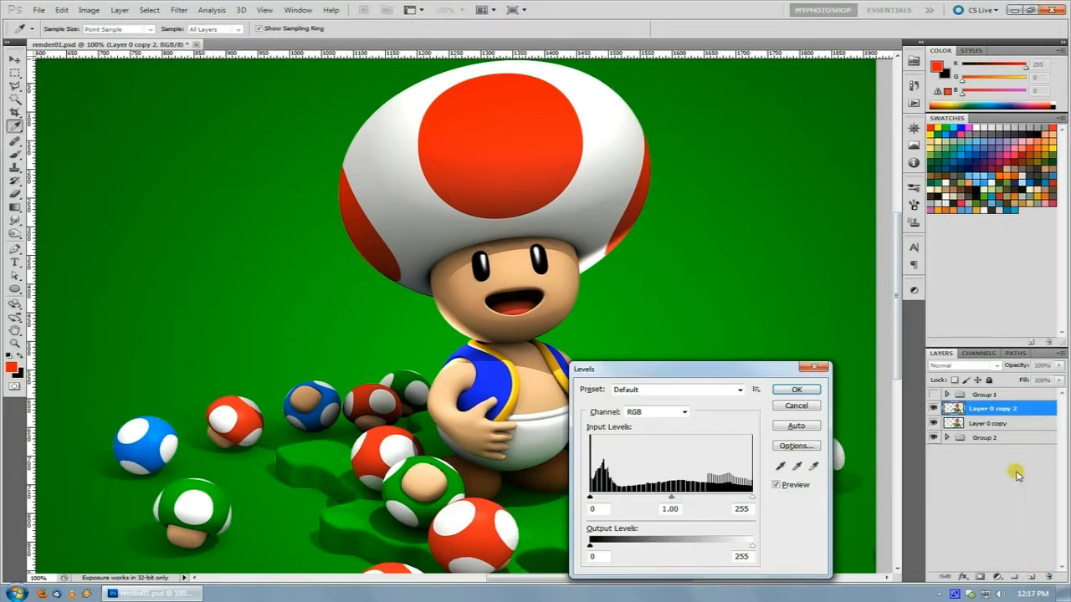
{"action": "mouse_move", "coordinate": [749, 500]}
{"action": "left_mouse_down"}
{"action": "mouse_move", "coordinate": [674, 500]}
{"action": "mouse_move", "coordinate": [725, 498]}
{"action": "left_mouse_up"}
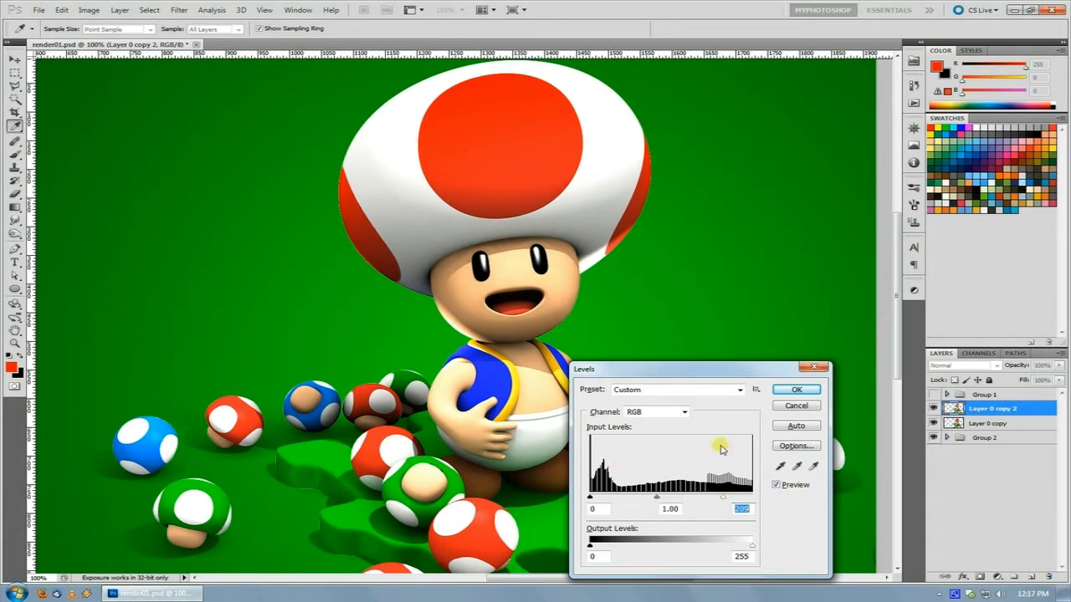
{"action": "left_click", "coordinate": [793, 391]}
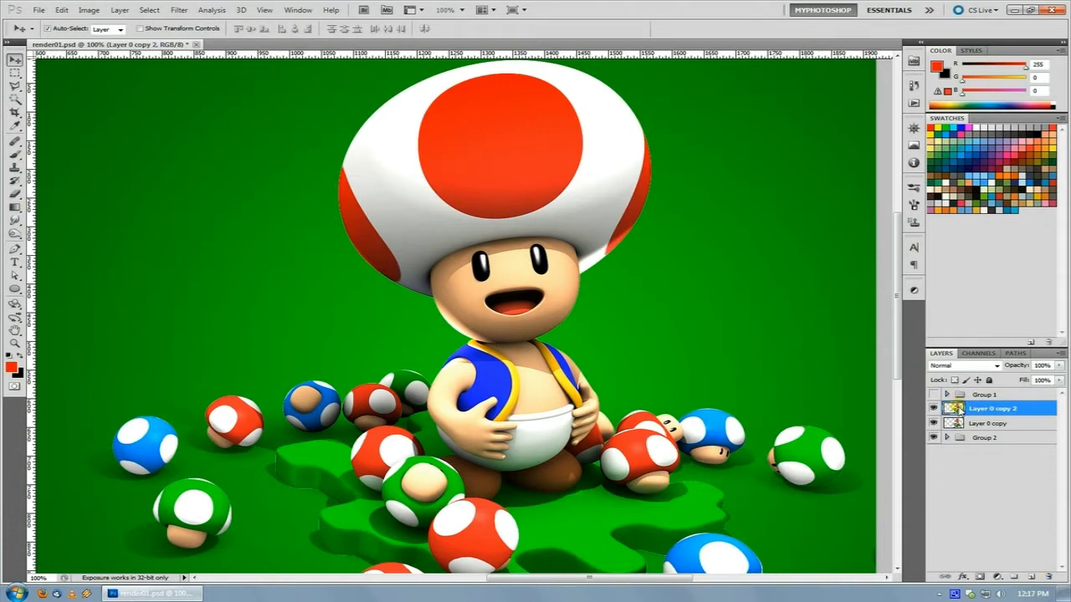
Step: Load the outline of Layer 0 copy 2 as a selection and contract it by 10 pixels
{"action": "left_click", "coordinate": [953, 408], "text": "ctrl"}
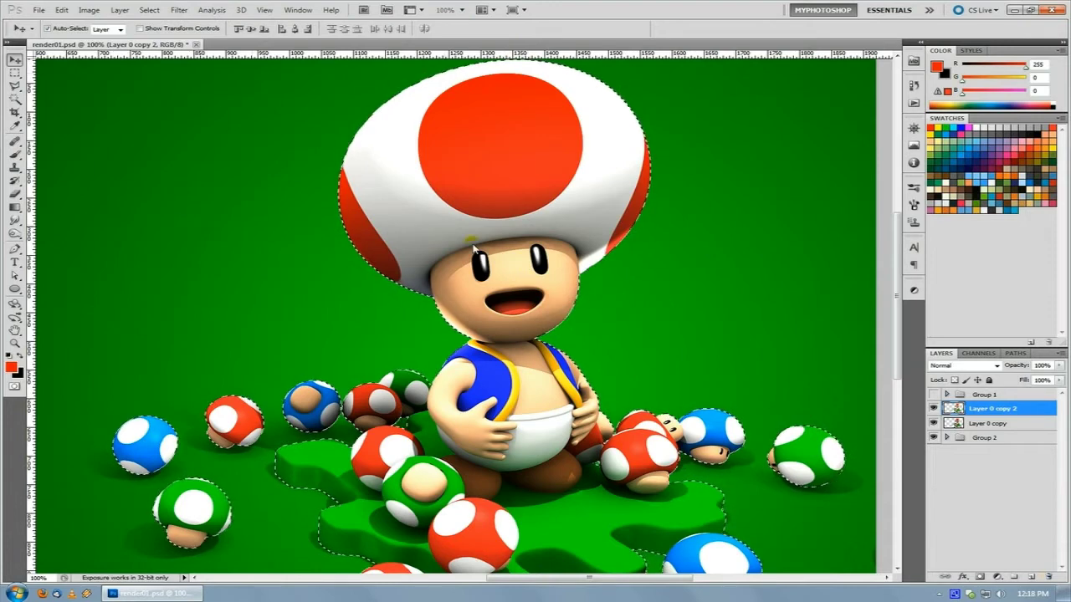
{"action": "left_click", "coordinate": [120, 11]}
{"action": "mouse_move", "coordinate": [149, 10]}
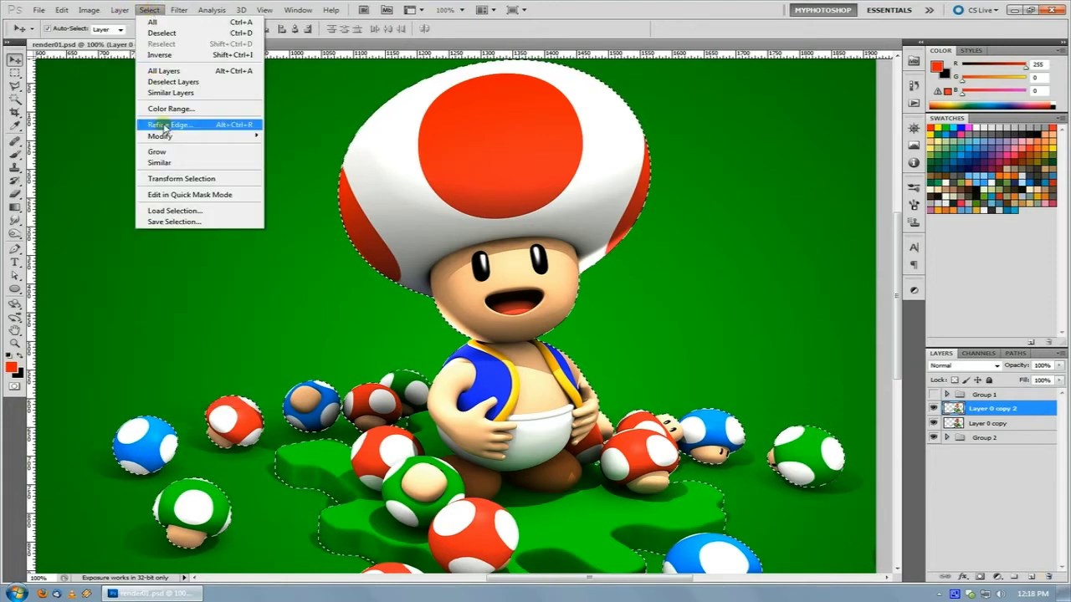
{"action": "mouse_move", "coordinate": [159, 135]}
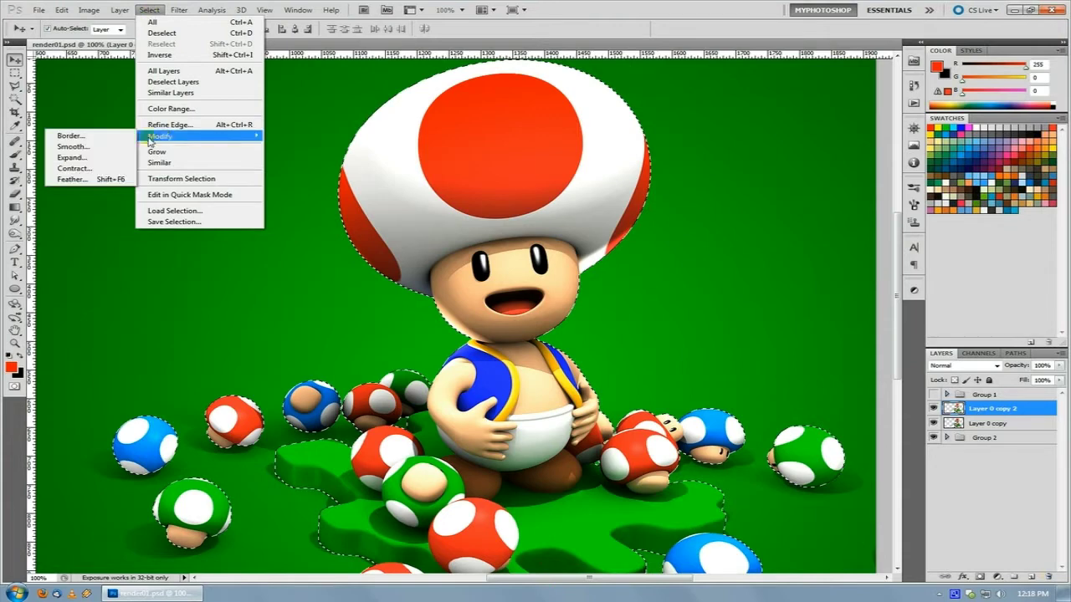
{"action": "left_click", "coordinate": [79, 169]}
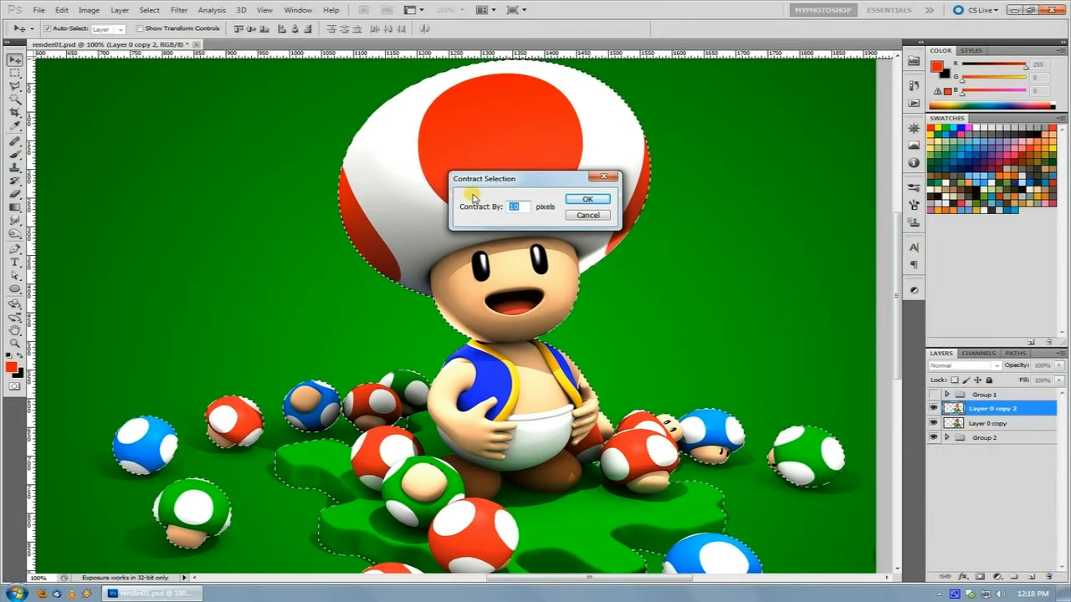
{"action": "left_click_drag", "start_coordinate": [495, 183], "coordinate": [534, 208]}
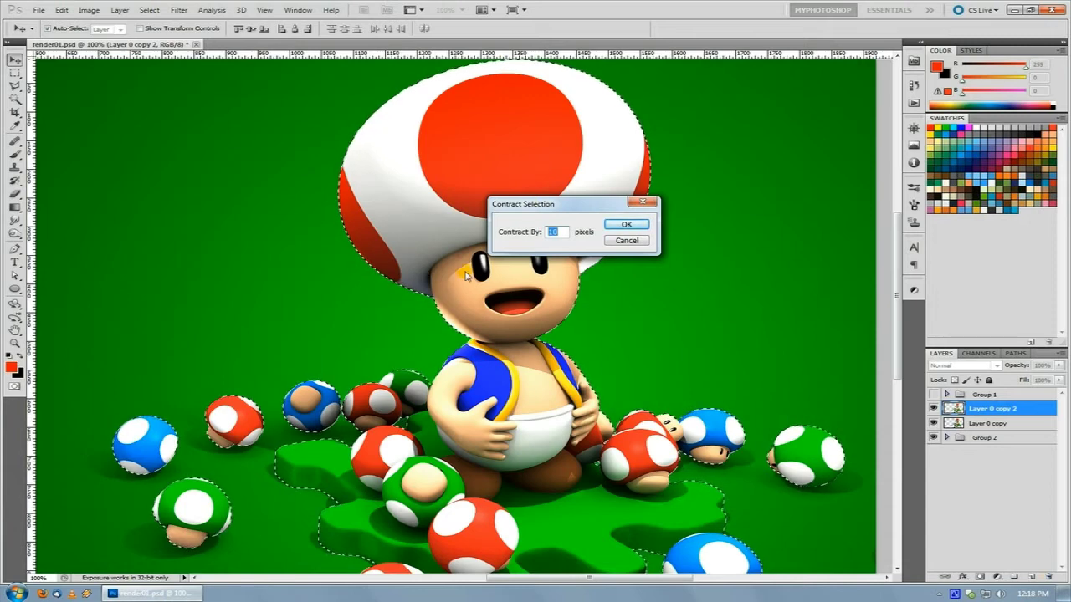
{"action": "left_click", "coordinate": [627, 224]}
Step: Examine the contracted selection up close around the character's head, body and mushrooms
{"action": "left_click_drag", "start_coordinate": [334, 209], "coordinate": [544, 347]}
{"action": "left_click_drag", "start_coordinate": [457, 407], "coordinate": [464, 419]}
{"action": "left_click_drag", "start_coordinate": [270, 74], "coordinate": [356, 461]}
{"action": "left_click_drag", "start_coordinate": [432, 160], "coordinate": [273, 335]}
{"action": "left_click_drag", "start_coordinate": [808, 285], "coordinate": [435, 278]}
{"action": "scroll", "coordinate": [434, 279], "scroll_direction": "right", "scroll_amount": 2}
{"action": "scroll", "coordinate": [507, 220], "scroll_direction": "down", "scroll_amount": 10}
{"action": "scroll", "coordinate": [530, 387], "scroll_direction": "down", "scroll_amount": 10}
{"action": "scroll", "coordinate": [557, 357], "scroll_direction": "left", "scroll_amount": 5}
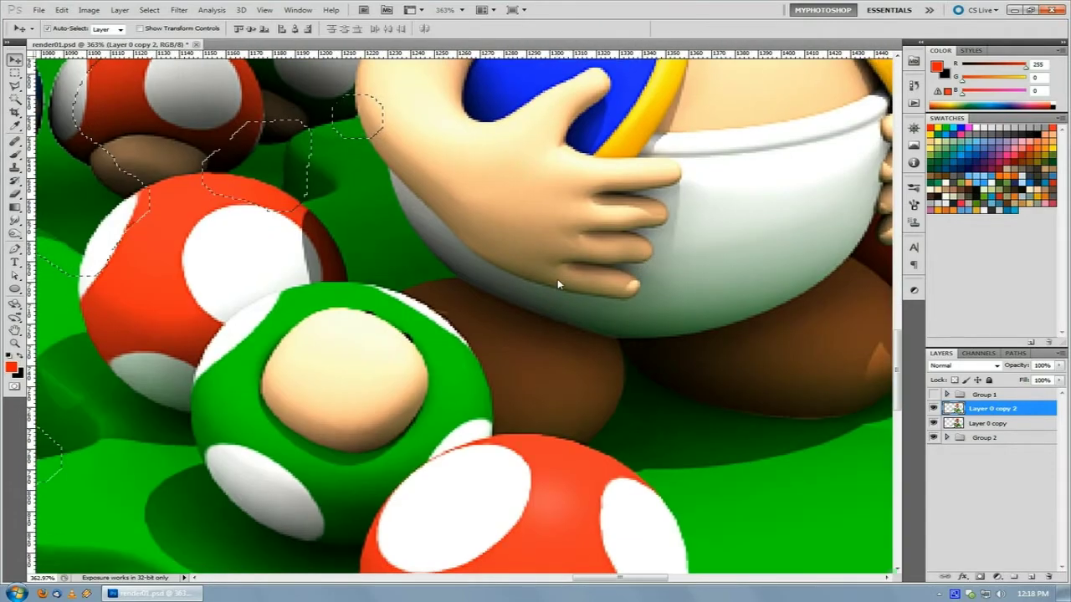
{"action": "scroll", "coordinate": [557, 284], "scroll_direction": "down", "scroll_amount": 6}
{"action": "scroll", "coordinate": [581, 288], "scroll_direction": "down", "scroll_amount": 2}
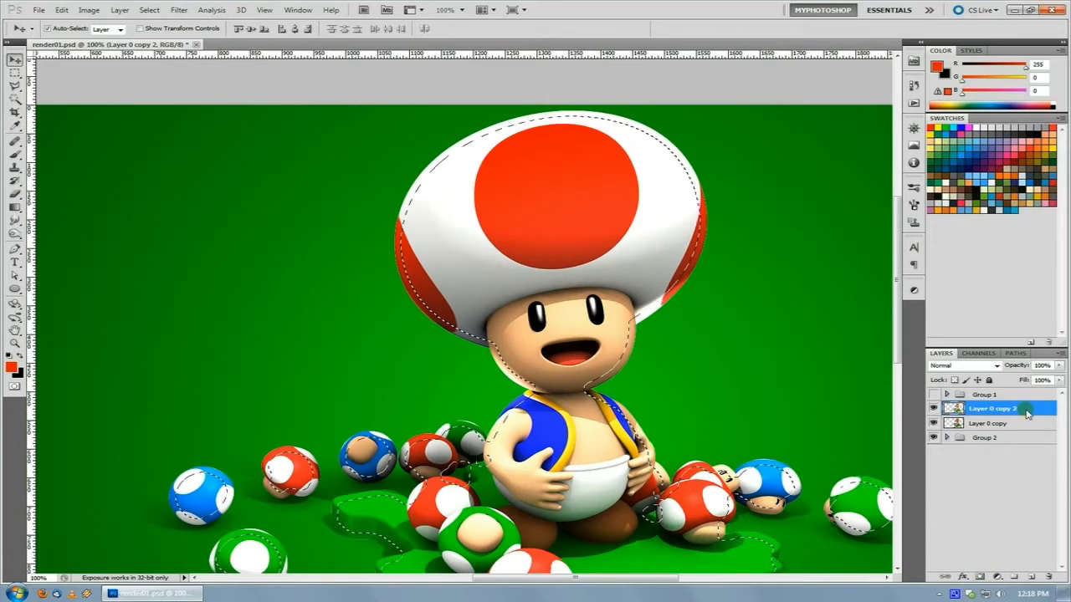
Step: Mask Layer 0 copy 2 with the contracted selection and check the masked artwork with the layers below hidden and shown
{"action": "left_click", "coordinate": [980, 577]}
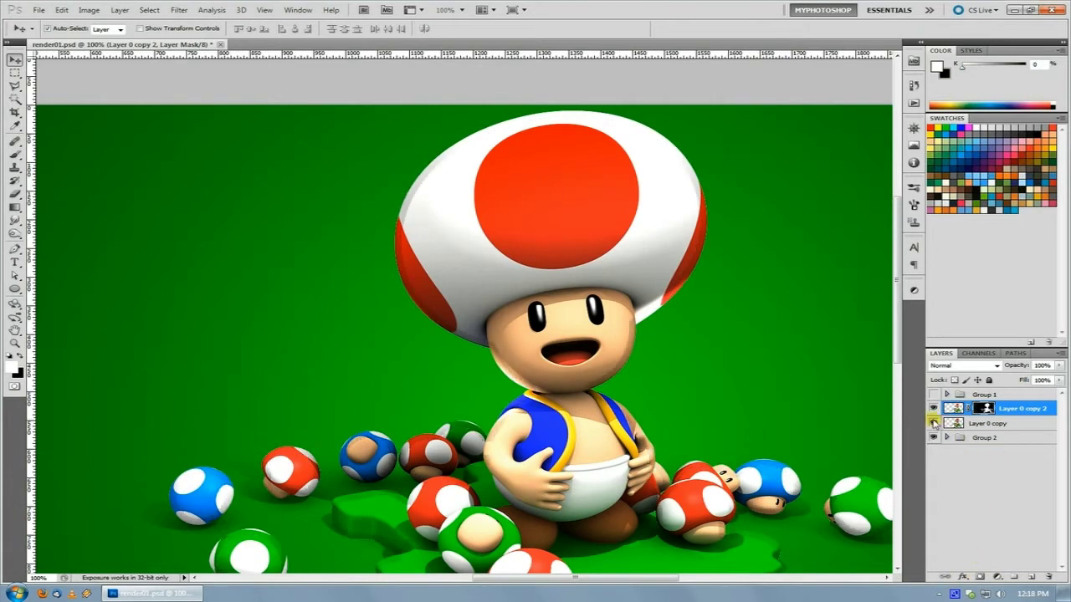
{"action": "left_click", "coordinate": [933, 423]}
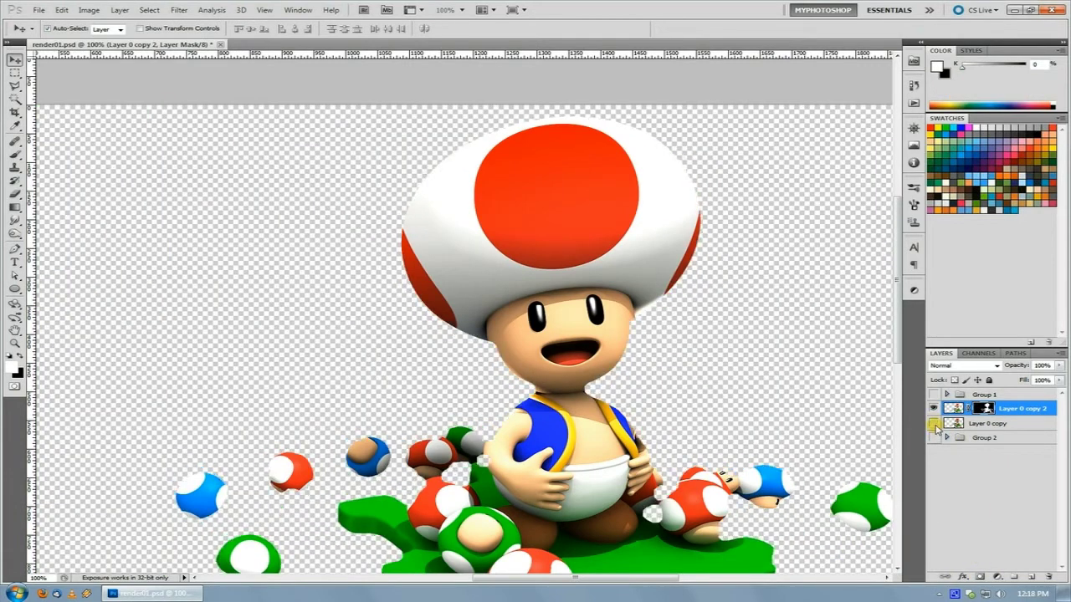
{"action": "left_click", "coordinate": [933, 408]}
{"action": "left_click", "coordinate": [933, 408]}
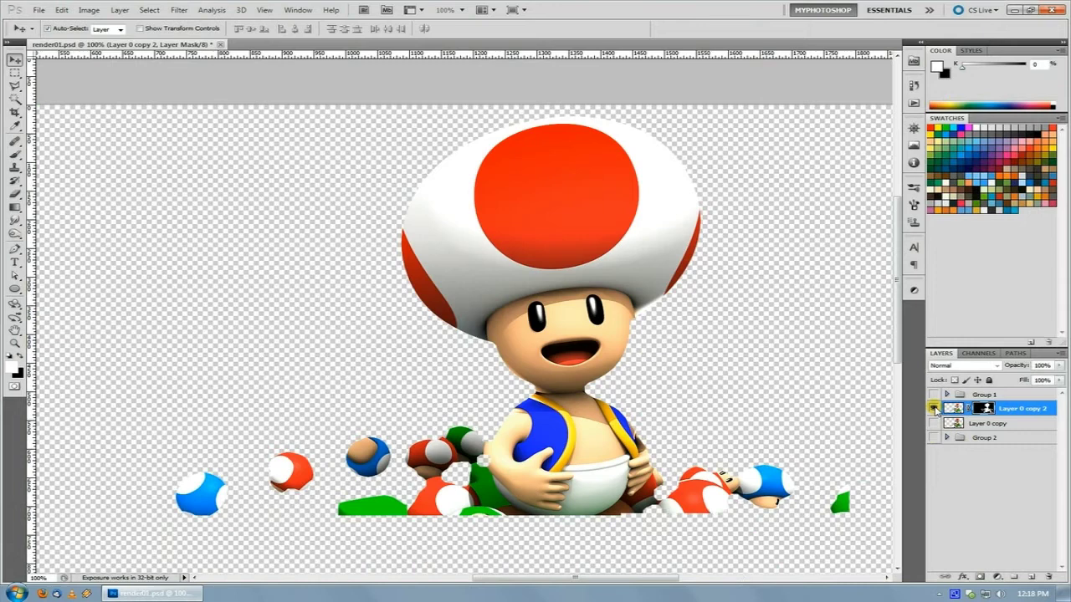
{"action": "left_click", "coordinate": [933, 423]}
{"action": "left_click", "coordinate": [934, 408]}
{"action": "left_click", "coordinate": [933, 408]}
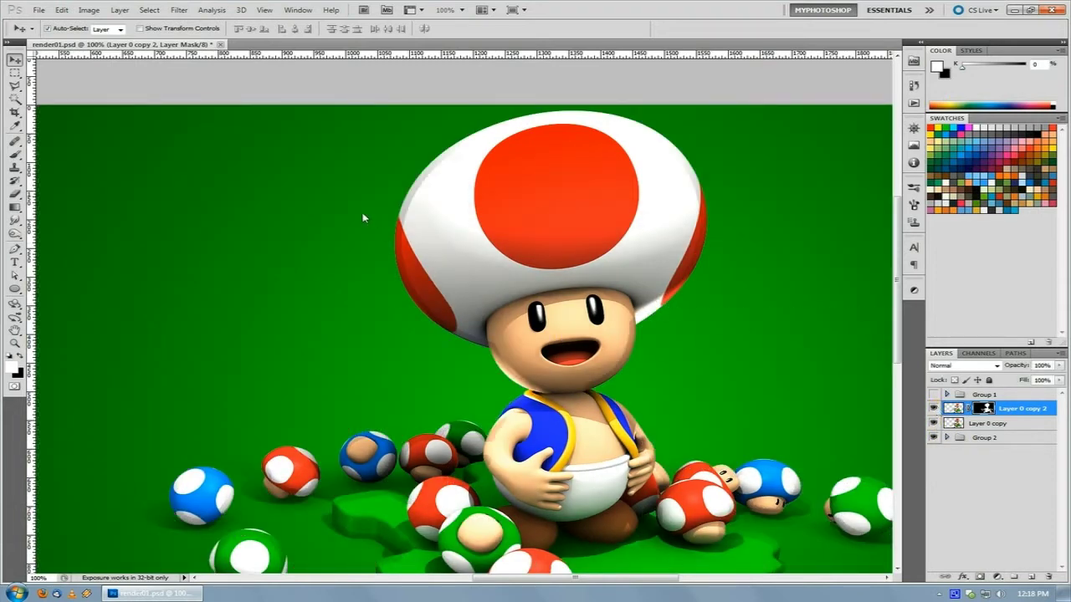
Step: Invert the layer mask of Layer 0 copy 2 so the brightened artwork is limited to the outer rim
{"action": "left_click_drag", "start_coordinate": [661, 419], "coordinate": [662, 419]}
{"action": "left_click_drag", "start_coordinate": [471, 288], "coordinate": [540, 423]}
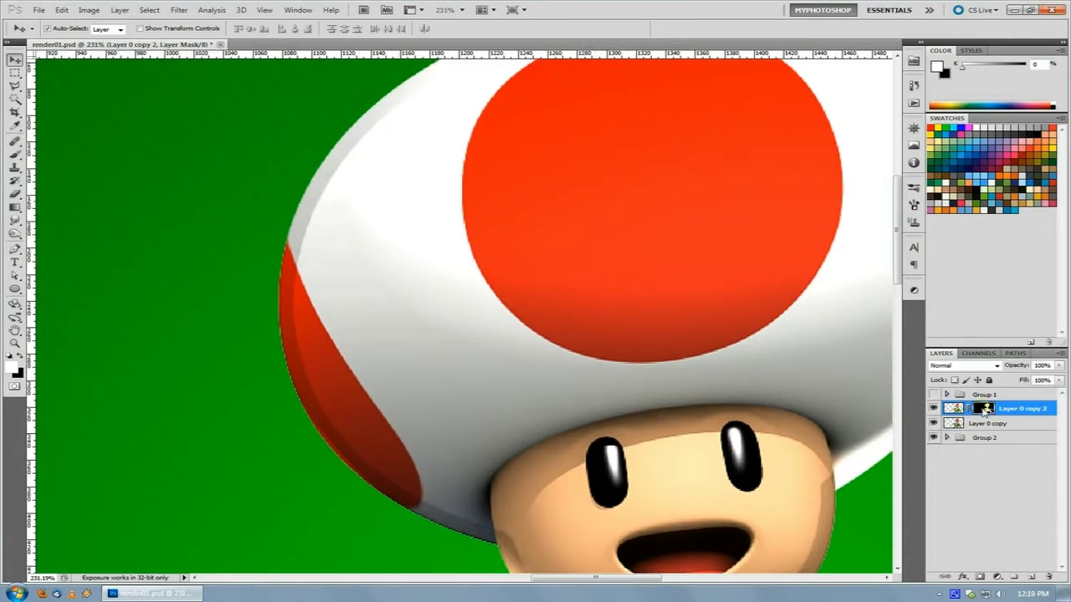
{"action": "key", "text": "ctrl+i"}
{"action": "scroll", "coordinate": [629, 313], "scroll_direction": "down", "scroll_amount": 1}
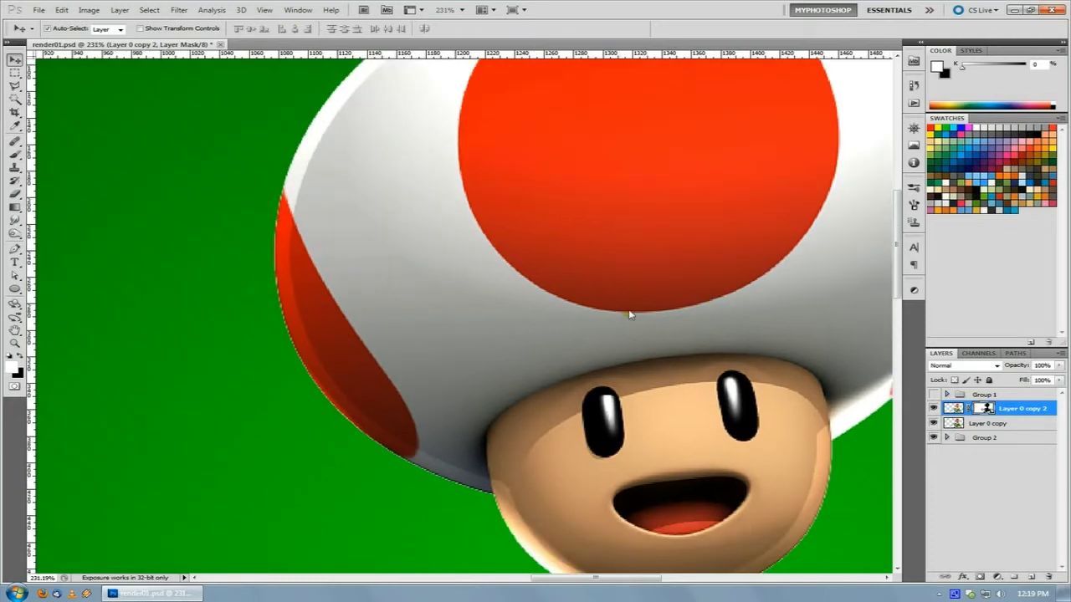
Step: Examine the bright rim along the character's cap, face and body up close
{"action": "scroll", "coordinate": [629, 313], "scroll_direction": "down", "scroll_amount": 3}
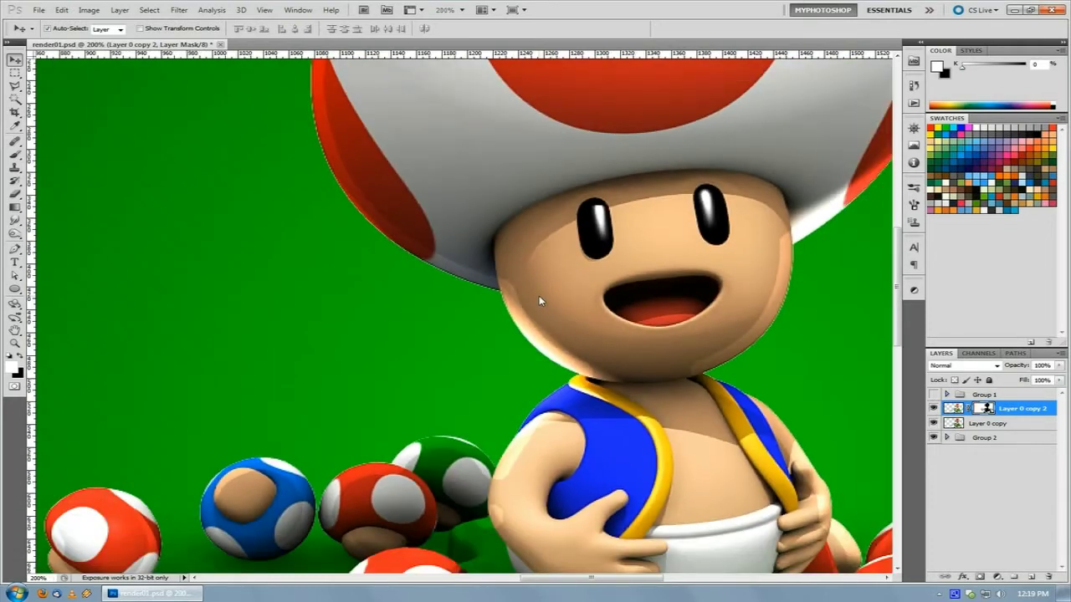
{"action": "key", "text": "ctrl+0"}
{"action": "left_click_drag", "start_coordinate": [454, 165], "coordinate": [707, 320]}
{"action": "left_click_drag", "start_coordinate": [535, 342], "coordinate": [622, 478]}
{"action": "left_click_drag", "start_coordinate": [751, 129], "coordinate": [608, 194]}
{"action": "scroll", "coordinate": [627, 317], "scroll_direction": "down", "scroll_amount": 10}
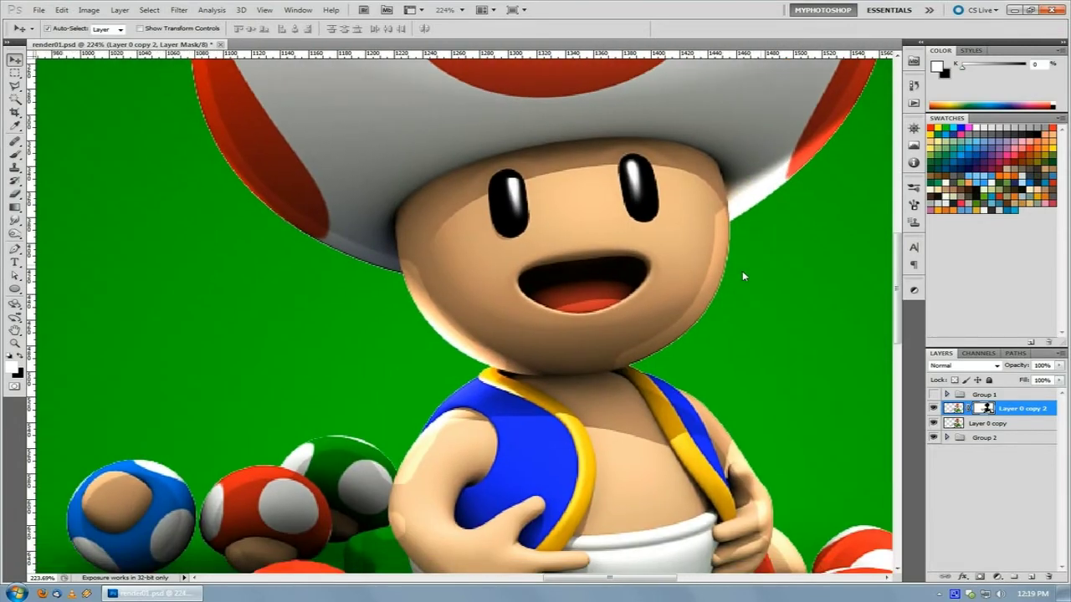
{"action": "left_click_drag", "start_coordinate": [743, 276], "coordinate": [794, 353]}
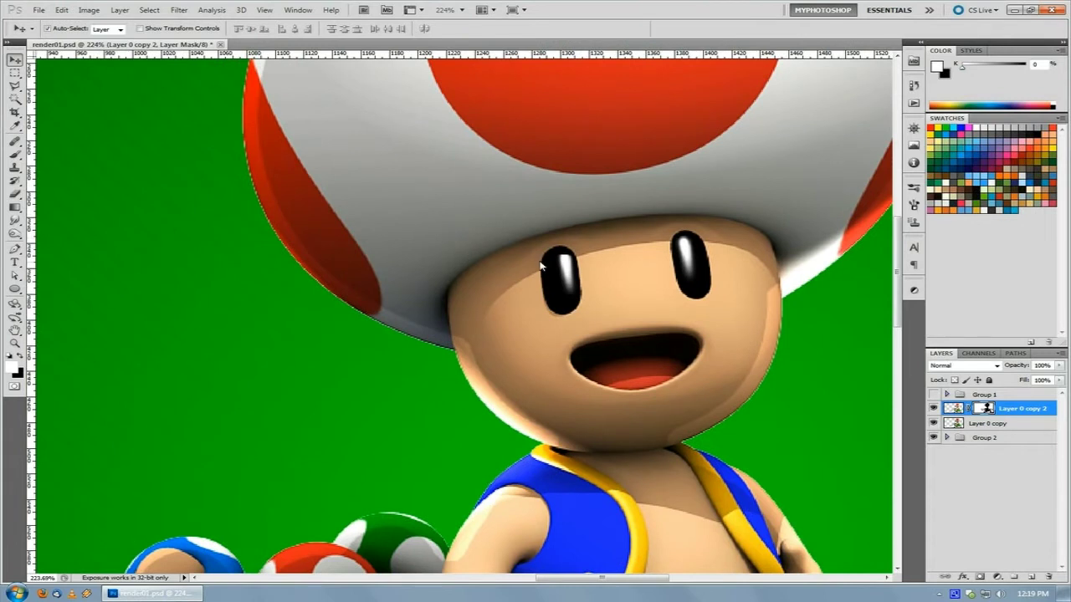
{"action": "left_click_drag", "start_coordinate": [398, 195], "coordinate": [396, 337]}
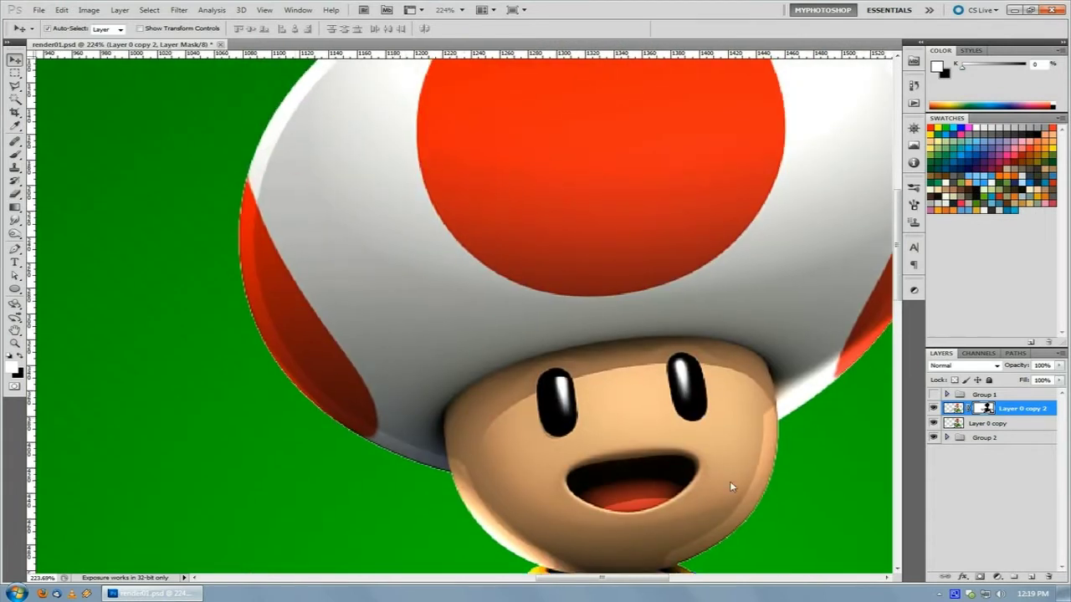
{"action": "left_click_drag", "start_coordinate": [376, 378], "coordinate": [380, 411]}
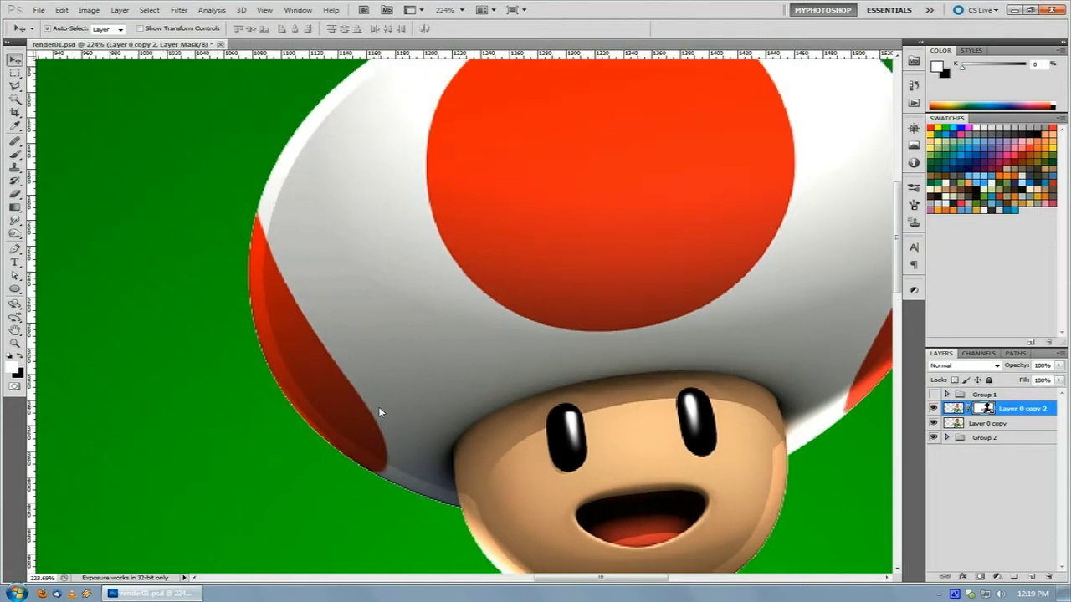
{"action": "left_click_drag", "start_coordinate": [615, 485], "coordinate": [581, 444]}
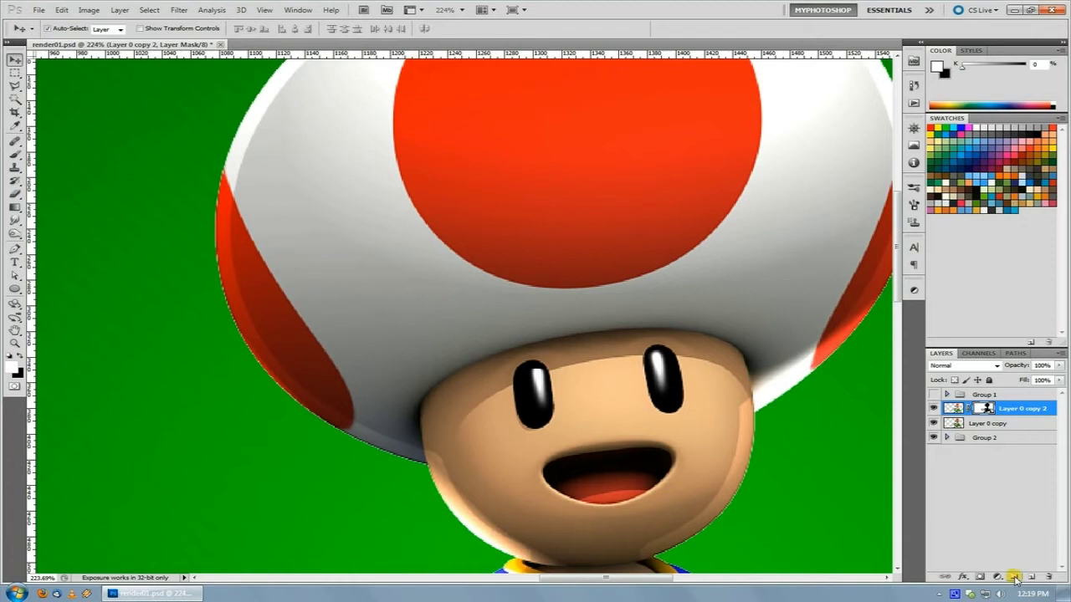
Step: Create a new layer group and mask it with a selection loaded from the outline of Layer 0 copy
{"action": "left_click", "coordinate": [1015, 577]}
{"action": "left_click", "coordinate": [959, 436], "text": "ctrl"}
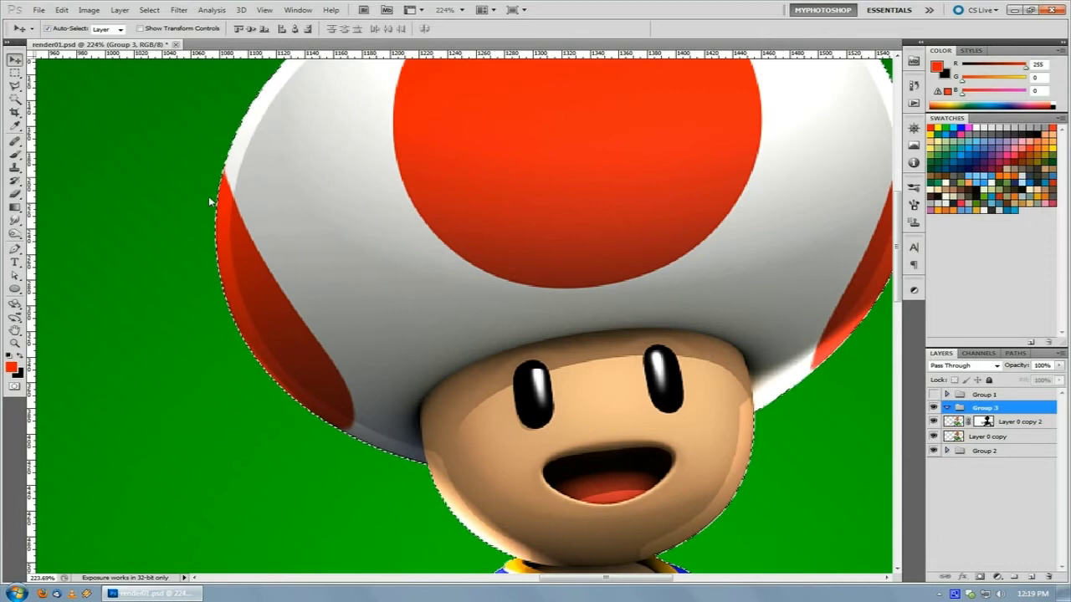
{"action": "scroll", "coordinate": [728, 171], "scroll_direction": "up", "scroll_amount": 3}
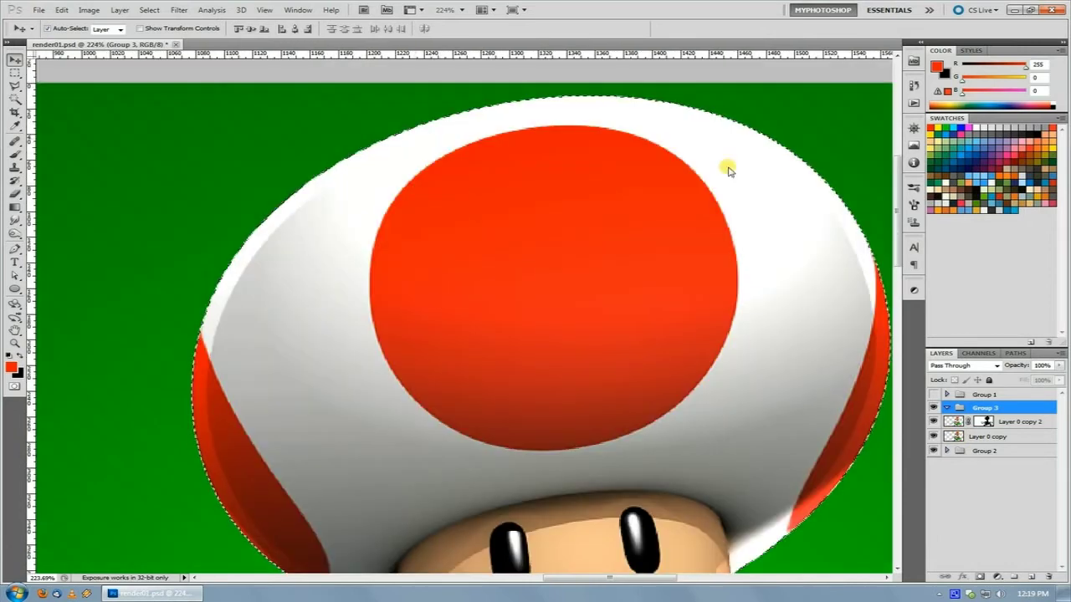
{"action": "scroll", "coordinate": [753, 217], "scroll_direction": "down", "scroll_amount": 3}
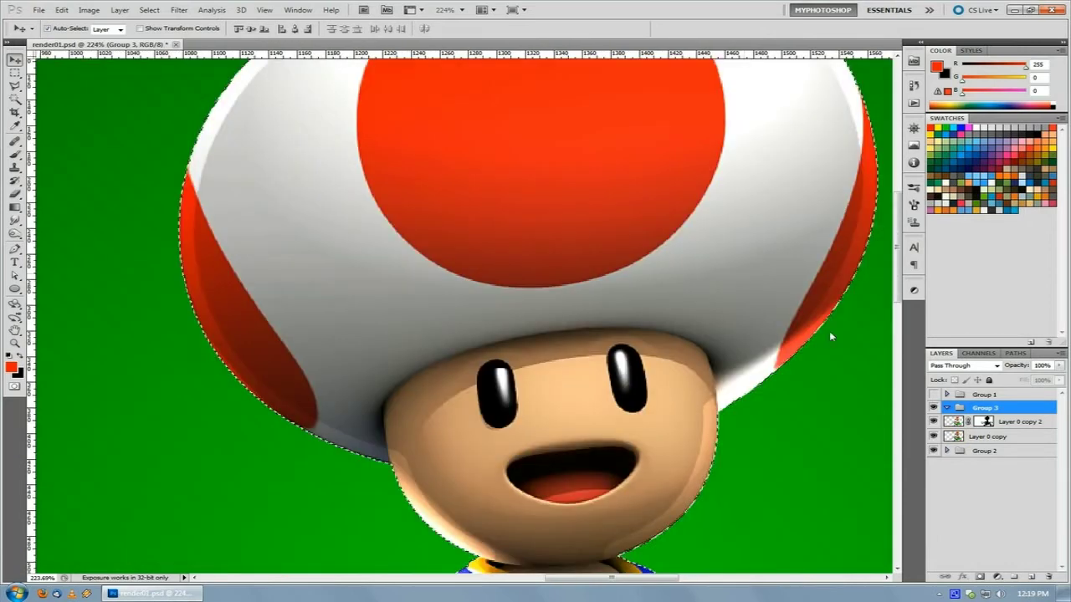
{"action": "left_click", "coordinate": [979, 577]}
Step: Move Layer 0 copy 2 into the new masked group and unlink its layer mask from the artwork
{"action": "left_click_drag", "start_coordinate": [467, 334], "coordinate": [555, 420]}
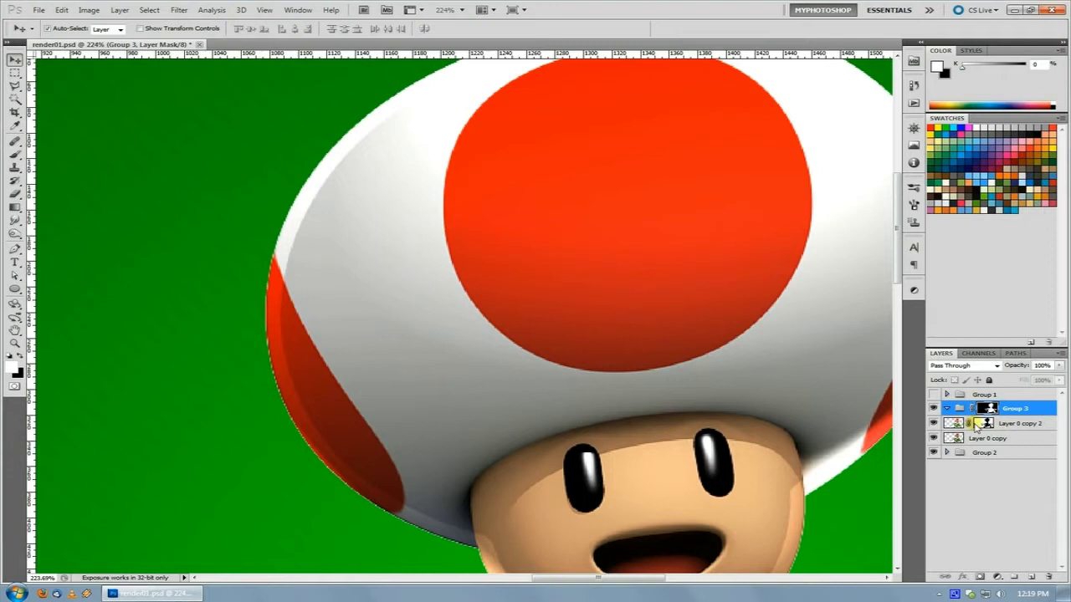
{"action": "left_click", "coordinate": [310, 282]}
{"action": "left_click_drag", "start_coordinate": [239, 274], "coordinate": [212, 182]}
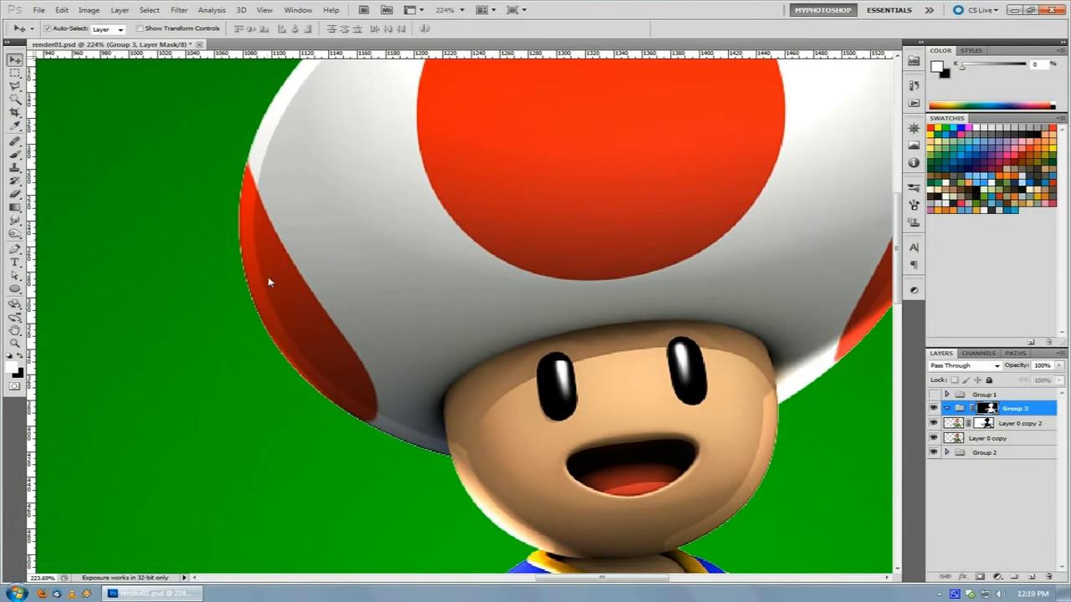
{"action": "scroll", "coordinate": [186, 301], "scroll_direction": "up", "scroll_amount": 3}
{"action": "scroll", "coordinate": [382, 286], "scroll_direction": "down", "scroll_amount": 3}
{"action": "scroll", "coordinate": [425, 337], "scroll_direction": "up", "scroll_amount": 2}
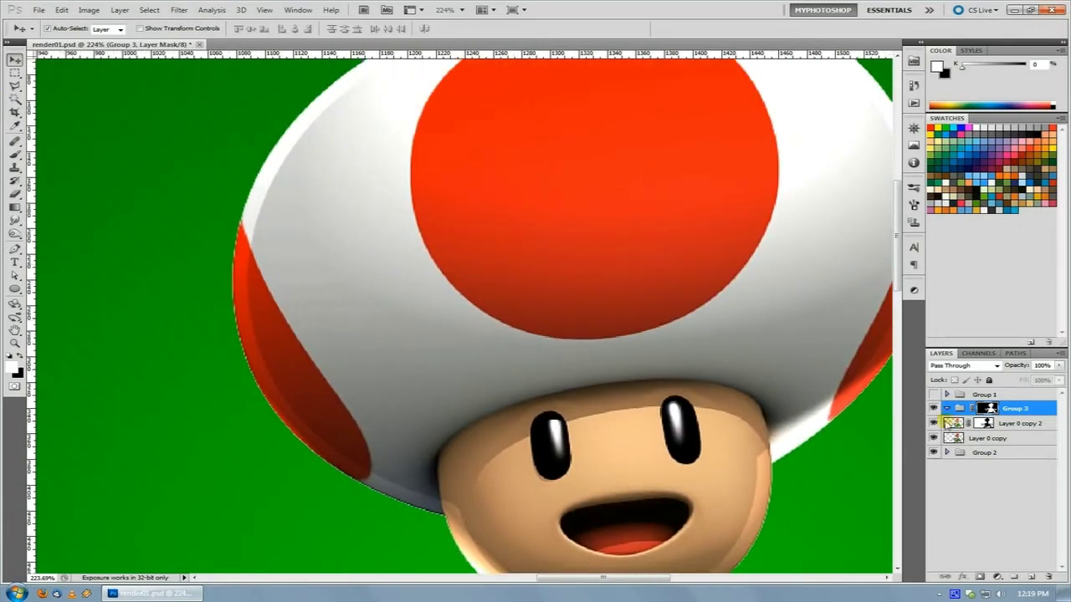
{"action": "mouse_move", "coordinate": [1018, 425]}
{"action": "left_mouse_down"}
{"action": "mouse_move", "coordinate": [985, 423]}
{"action": "mouse_move", "coordinate": [1030, 407]}
{"action": "left_mouse_up"}
{"action": "left_click", "coordinate": [973, 424]}
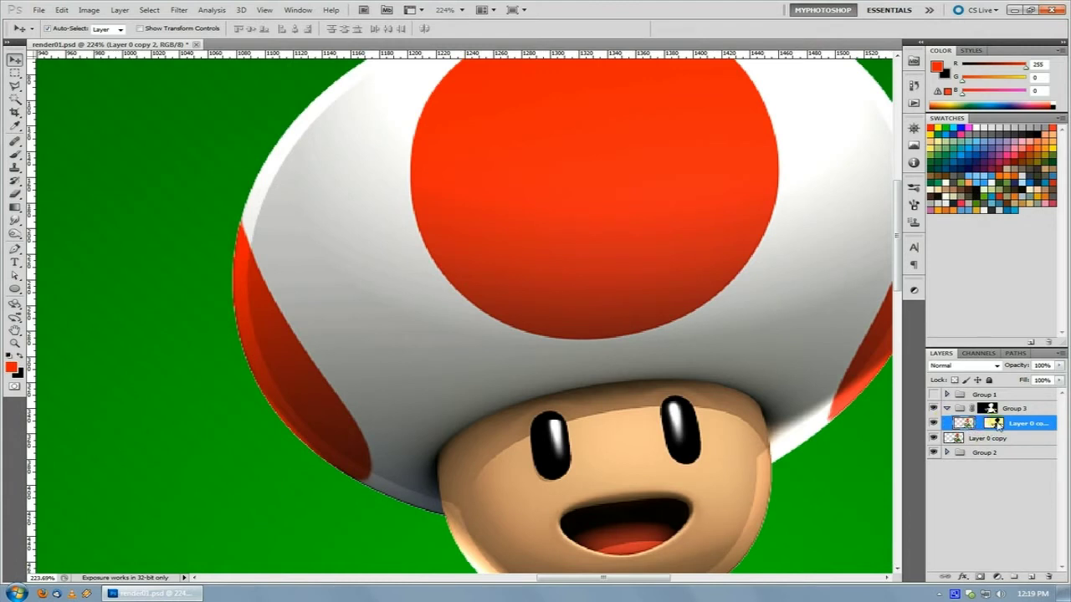
Step: Soften the inner edge of the rim by applying a Gaussian Blur to the layer mask of Layer 0 copy 2
{"action": "left_click", "coordinate": [995, 424]}
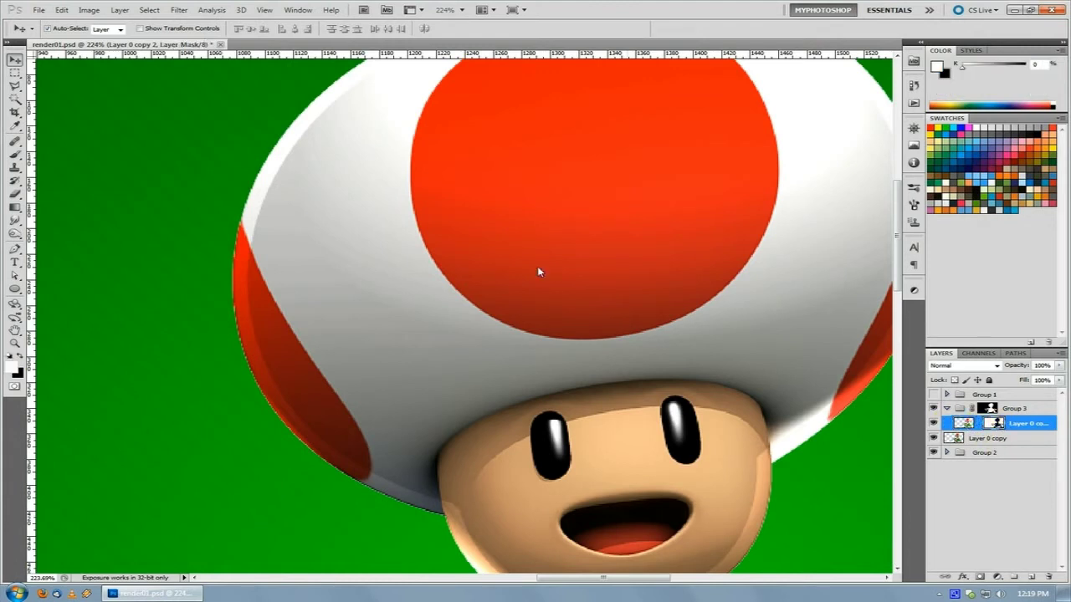
{"action": "left_click", "coordinate": [149, 10]}
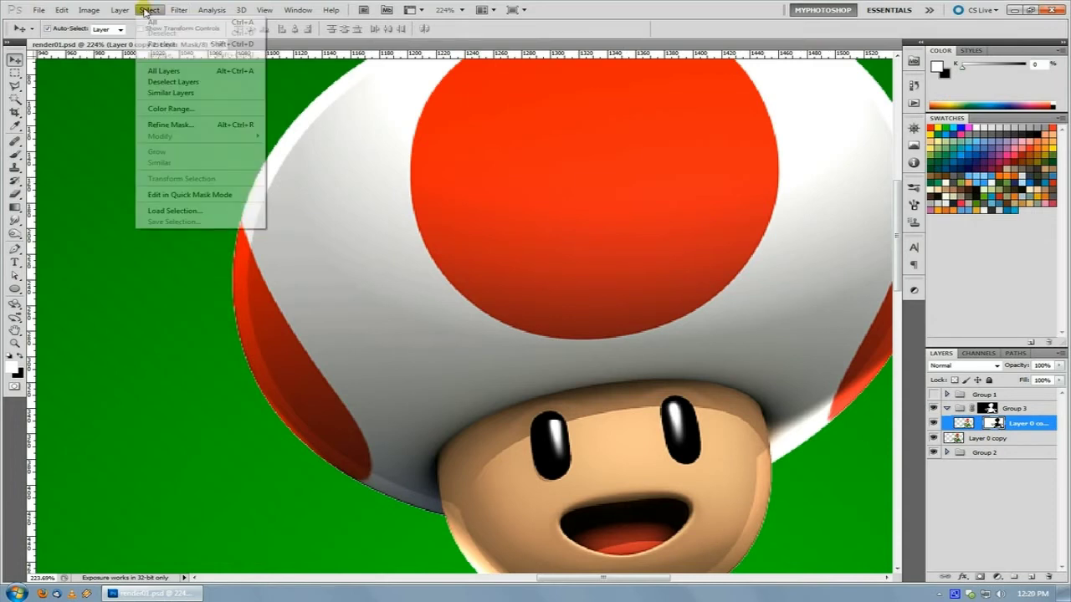
{"action": "mouse_move", "coordinate": [190, 113]}
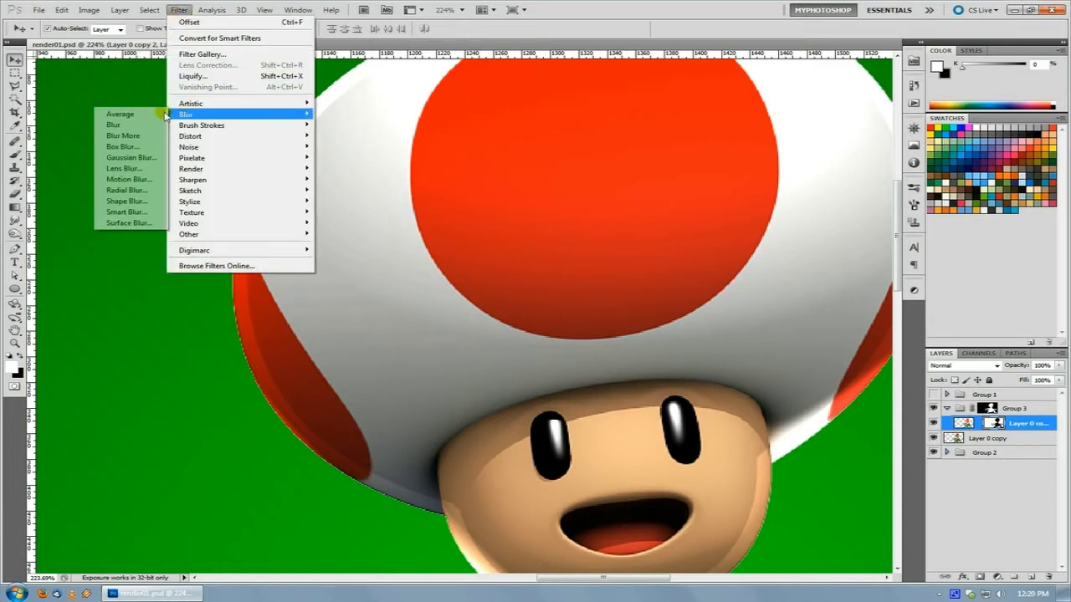
{"action": "left_click", "coordinate": [139, 161]}
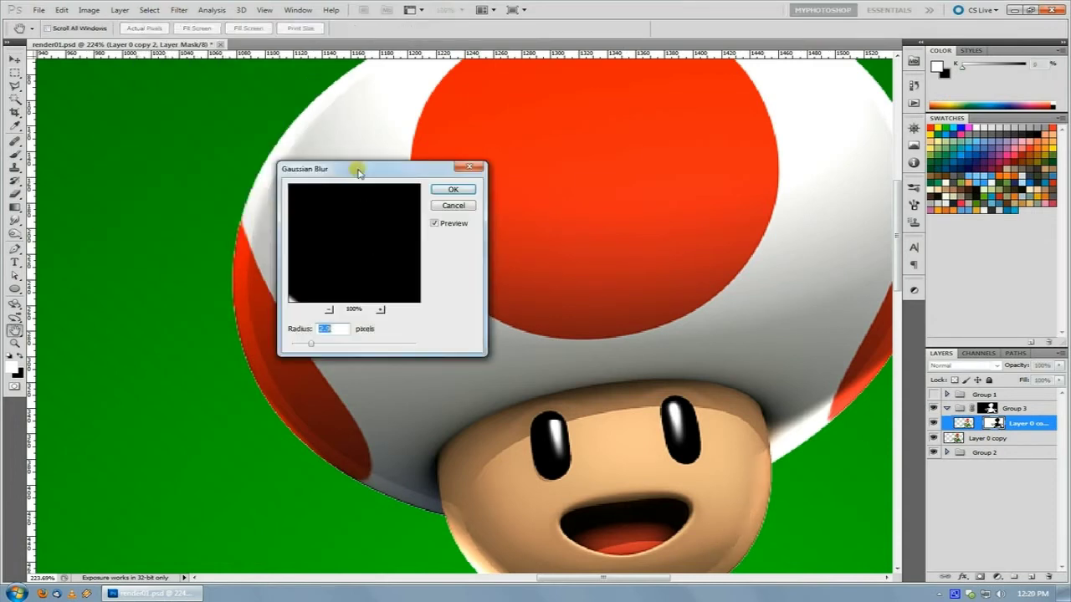
{"action": "left_click_drag", "start_coordinate": [354, 167], "coordinate": [511, 156]}
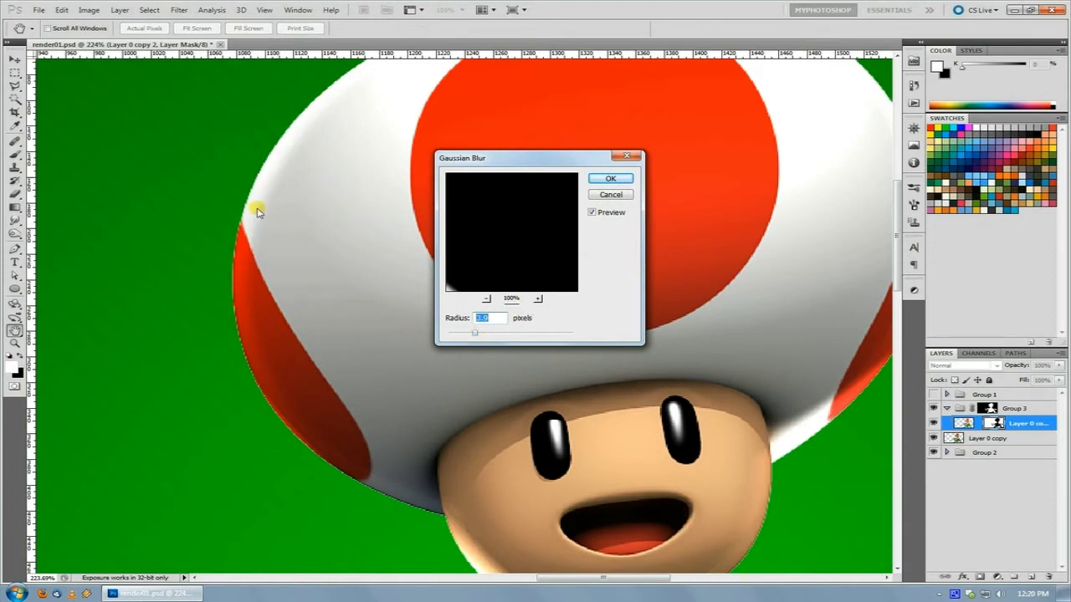
{"action": "left_click_drag", "start_coordinate": [538, 232], "coordinate": [537, 257]}
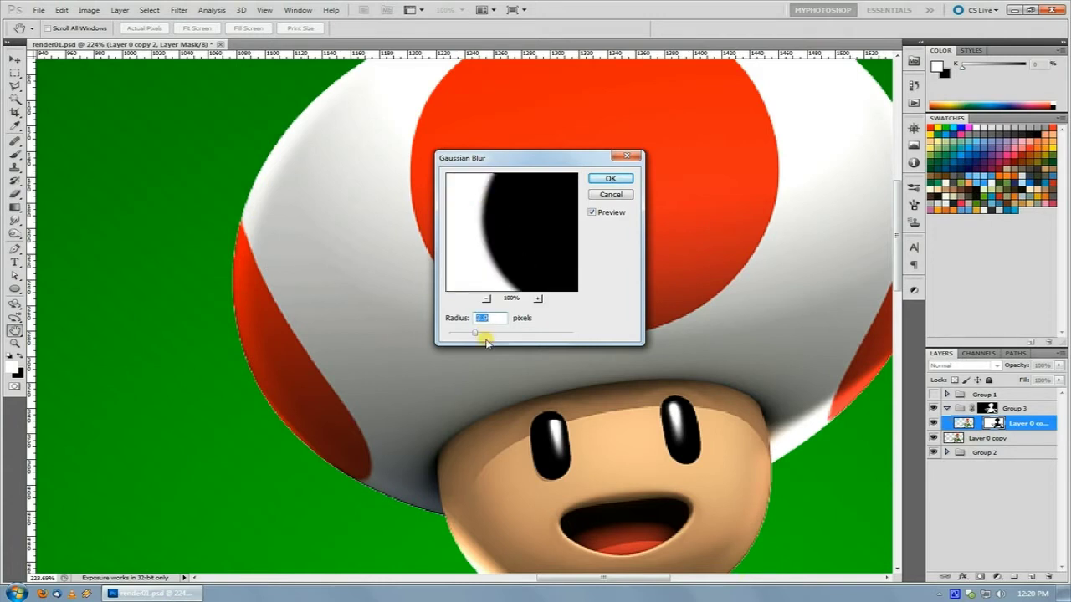
{"action": "left_click_drag", "start_coordinate": [485, 333], "coordinate": [498, 331]}
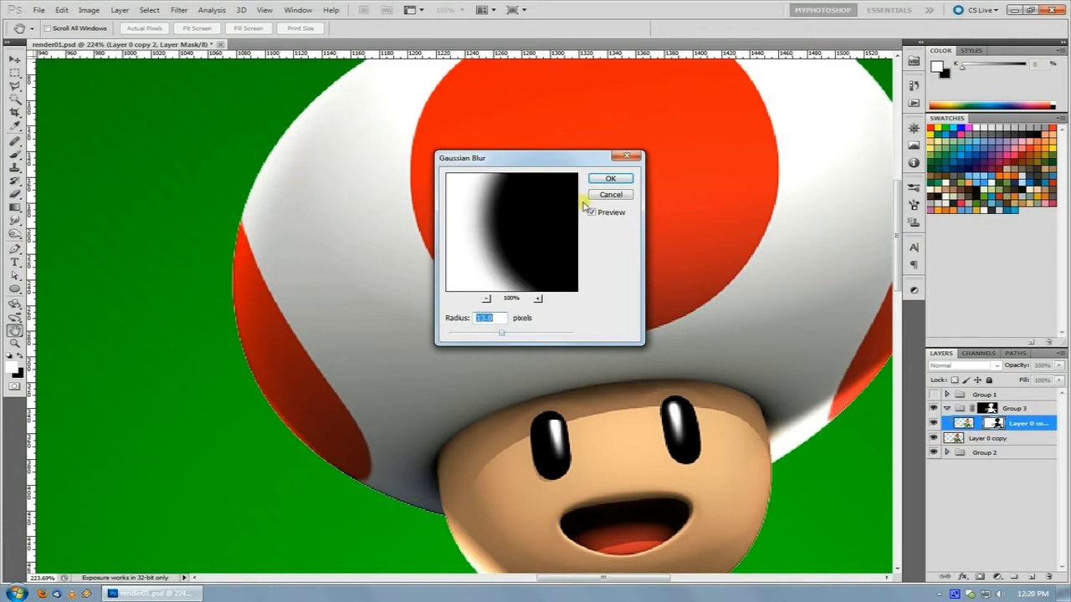
{"action": "left_click", "coordinate": [611, 178]}
Step: Compare the character with and without the blurred rim by toggling the visibility of Layer 0 copy 2
{"action": "key", "text": "ctrl+minus"}
{"action": "key", "text": "ctrl+minus"}
{"action": "key", "text": "ctrl+minus"}
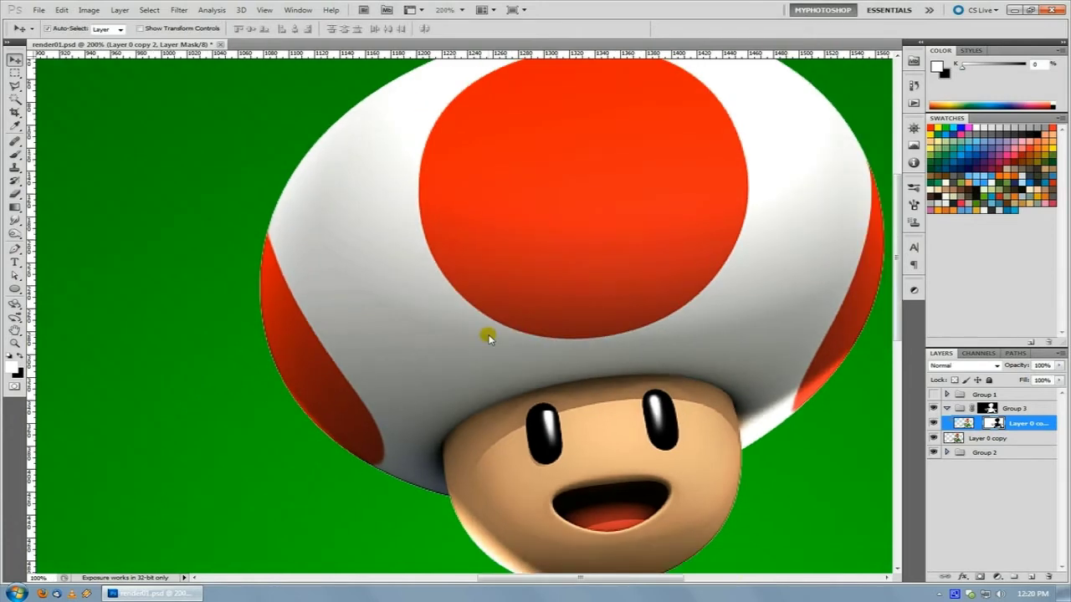
{"action": "key", "text": "ctrl+plus"}
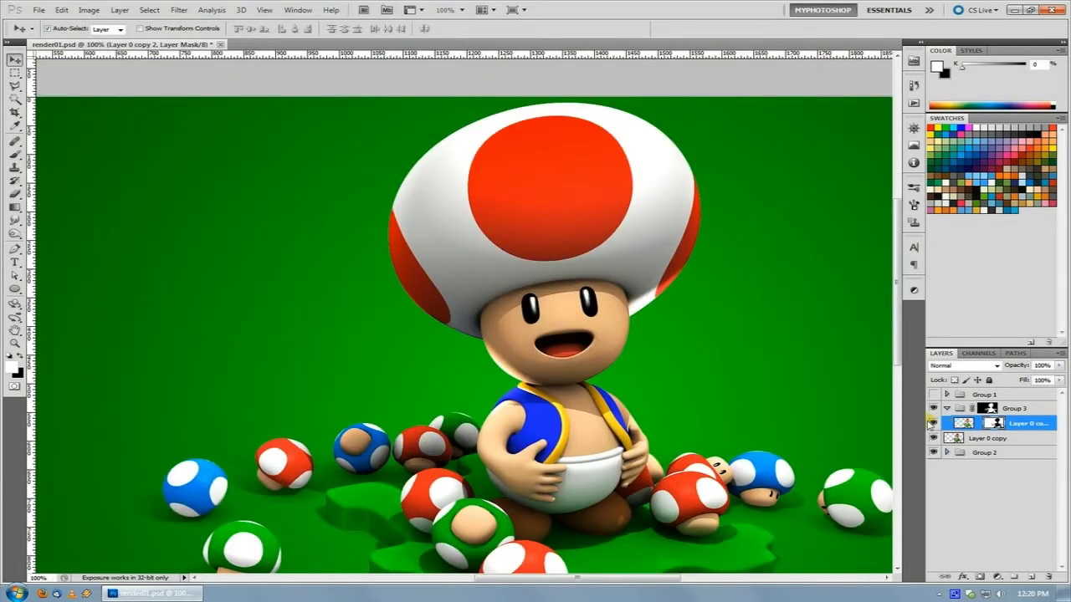
{"action": "left_click", "coordinate": [933, 424]}
{"action": "left_click", "coordinate": [933, 424]}
{"action": "left_click", "coordinate": [934, 424]}
{"action": "left_click", "coordinate": [933, 424]}
{"action": "left_click", "coordinate": [933, 424]}
{"action": "left_click", "coordinate": [934, 424]}
{"action": "left_click", "coordinate": [934, 424]}
{"action": "left_click", "coordinate": [934, 424]}
{"action": "left_click", "coordinate": [934, 424]}
{"action": "left_click_drag", "start_coordinate": [708, 393], "coordinate": [696, 327]}
{"action": "left_click", "coordinate": [934, 424]}
{"action": "left_click", "coordinate": [934, 424]}
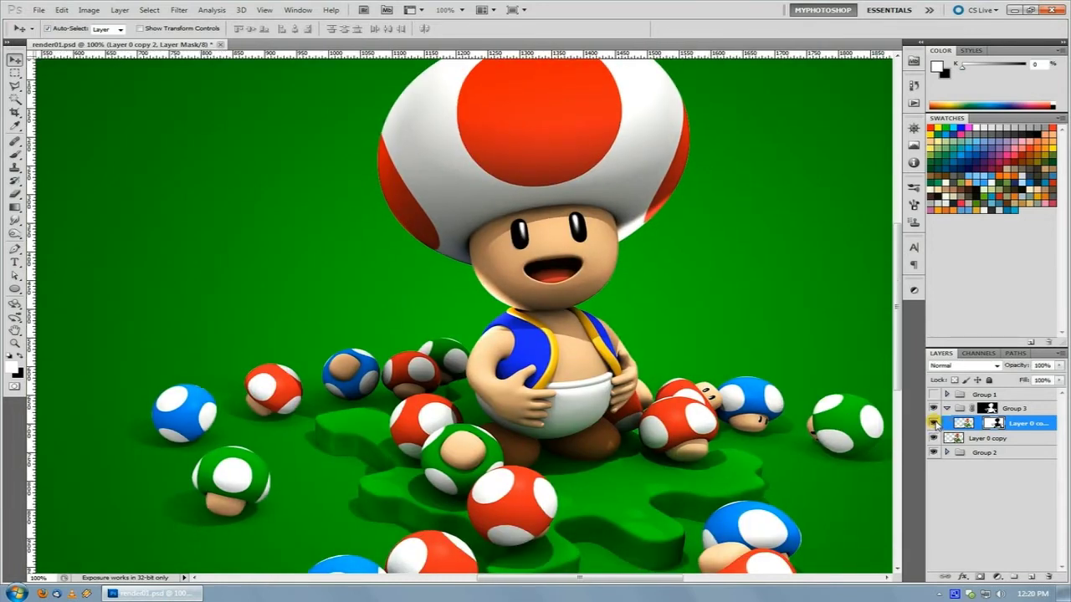
{"action": "left_click", "coordinate": [935, 424]}
{"action": "left_click", "coordinate": [934, 424]}
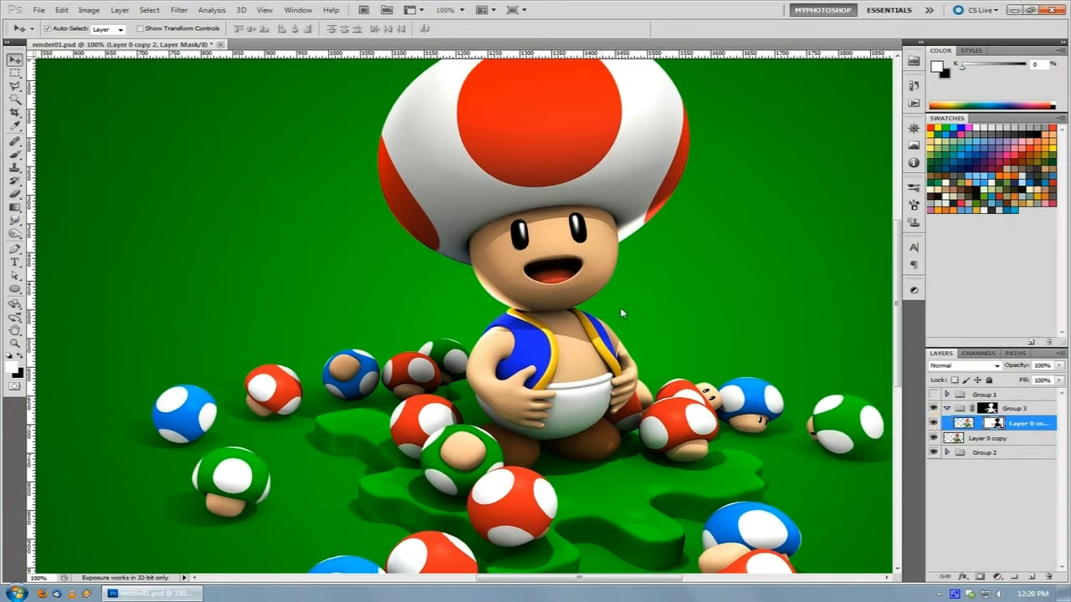
Step: Target the mask of Group 3 and choose the Brush tool with black as the painting colour
{"action": "scroll", "coordinate": [378, 216], "scroll_direction": "up", "scroll_amount": 2}
{"action": "left_click_drag", "start_coordinate": [596, 358], "coordinate": [596, 357]}
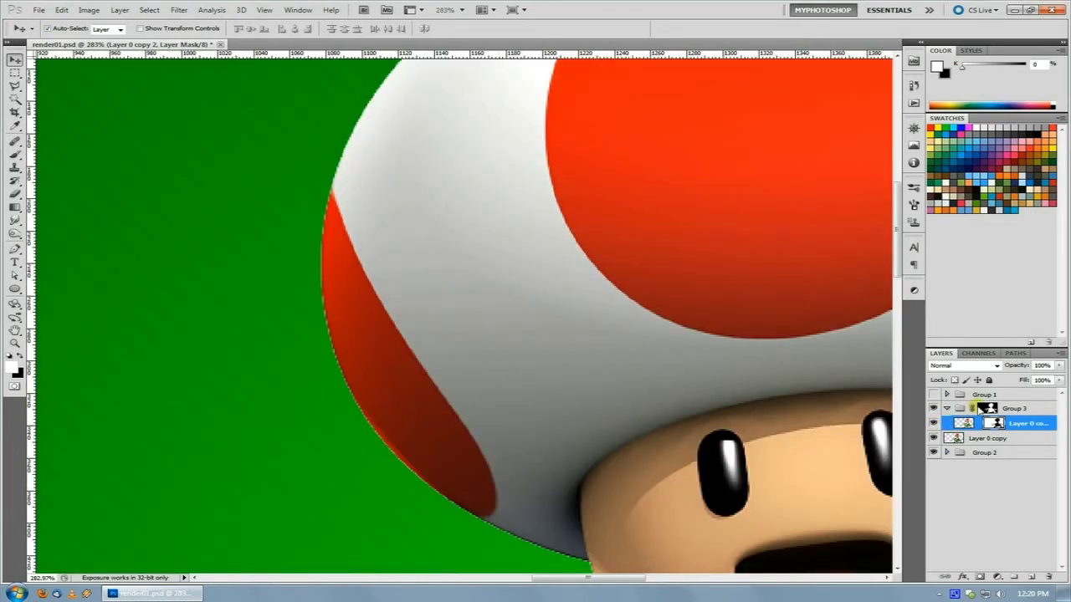
{"action": "left_click", "coordinate": [994, 408]}
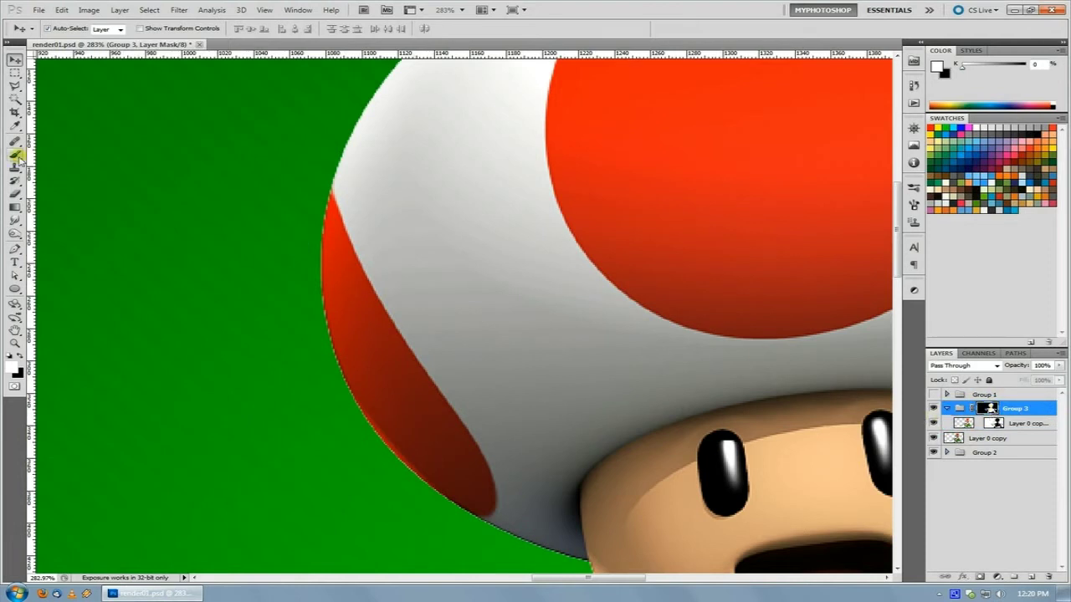
{"action": "left_click", "coordinate": [15, 154]}
{"action": "key", "text": "x"}
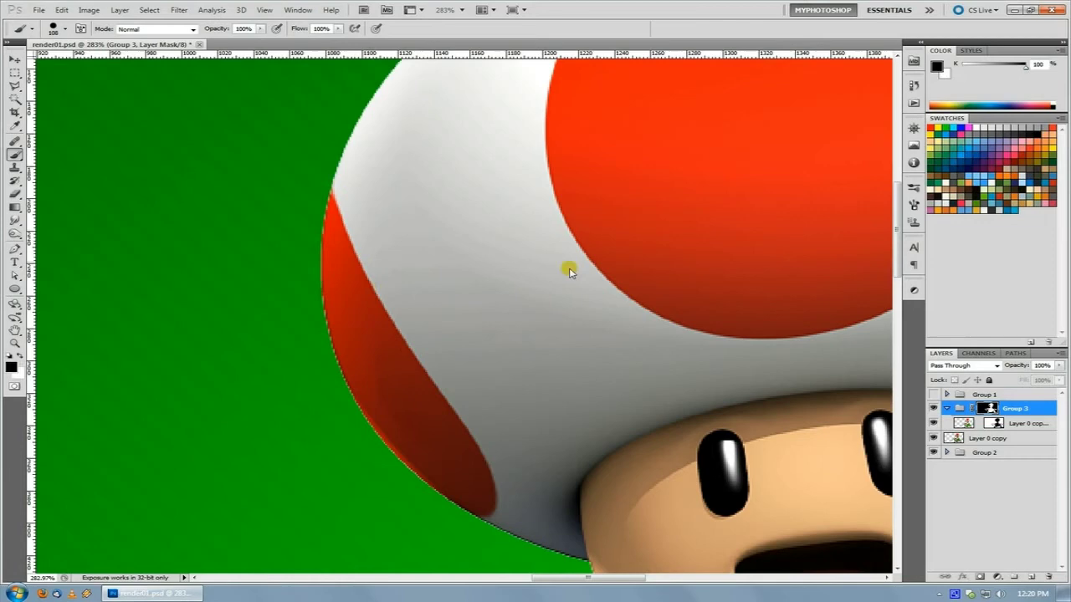
{"action": "left_click", "coordinate": [541, 381], "text": "alt"}
{"action": "key", "text": "alt+["}
{"action": "left_click_drag", "start_coordinate": [560, 423], "coordinate": [457, 265]}
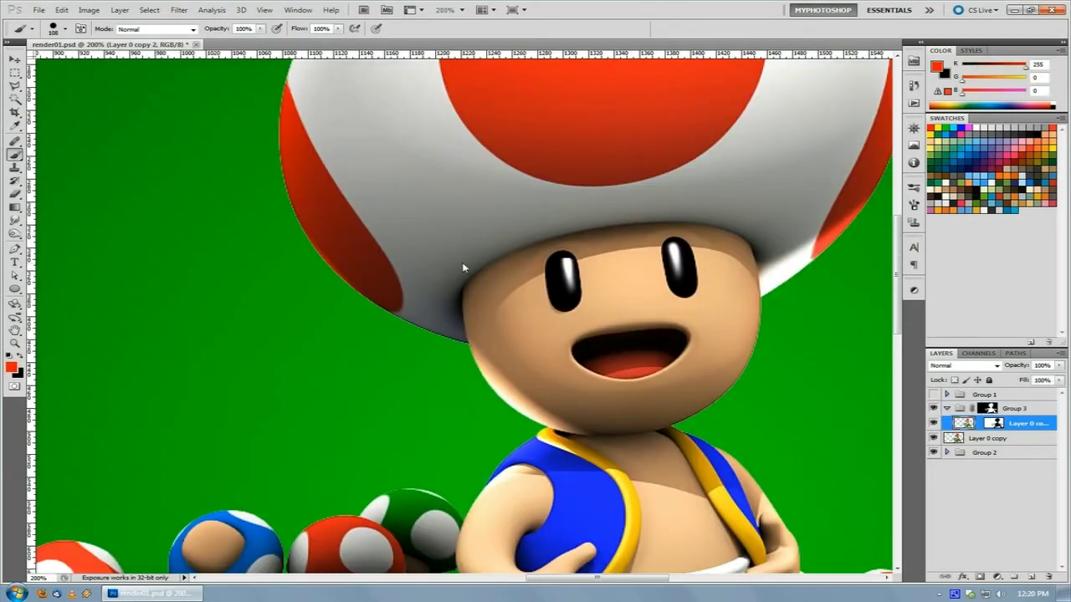
{"action": "key", "text": "ctrl+minus"}
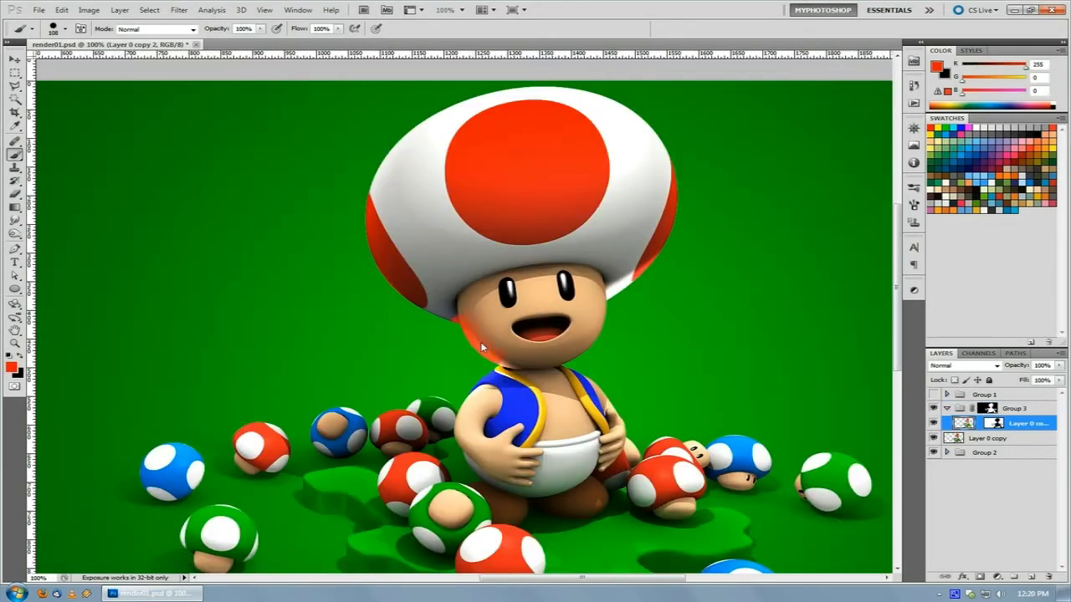
Step: Target the mask of Group 3 again, hide Layer 0 copy and Group 2, and show Group 1
{"action": "left_click", "coordinate": [990, 408]}
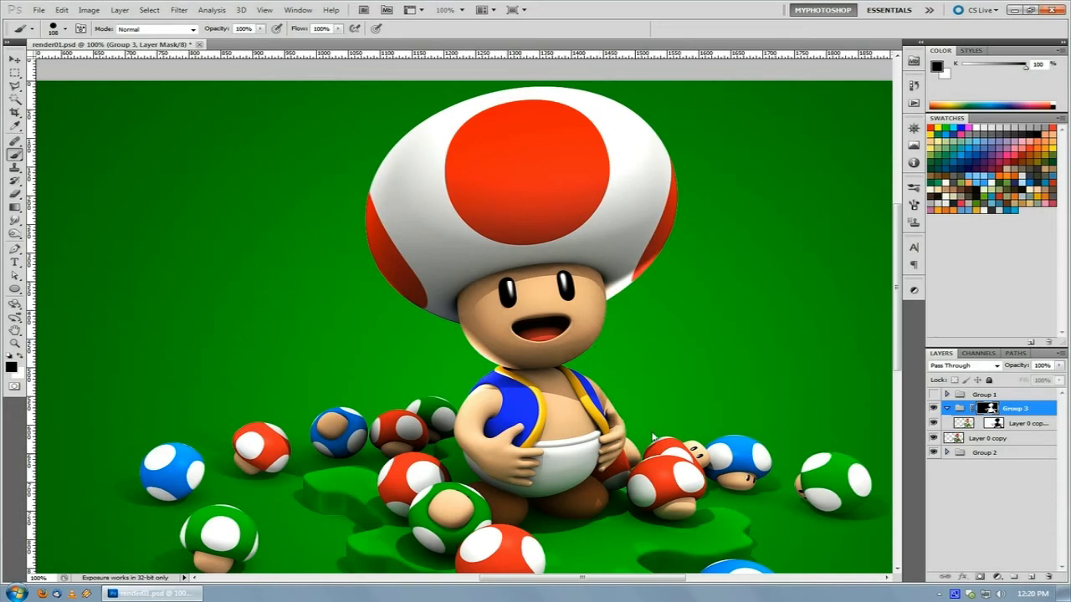
{"action": "left_click_drag", "start_coordinate": [726, 441], "coordinate": [746, 368]}
{"action": "left_click", "coordinate": [933, 438]}
{"action": "left_click", "coordinate": [933, 453]}
{"action": "left_click", "coordinate": [934, 394]}
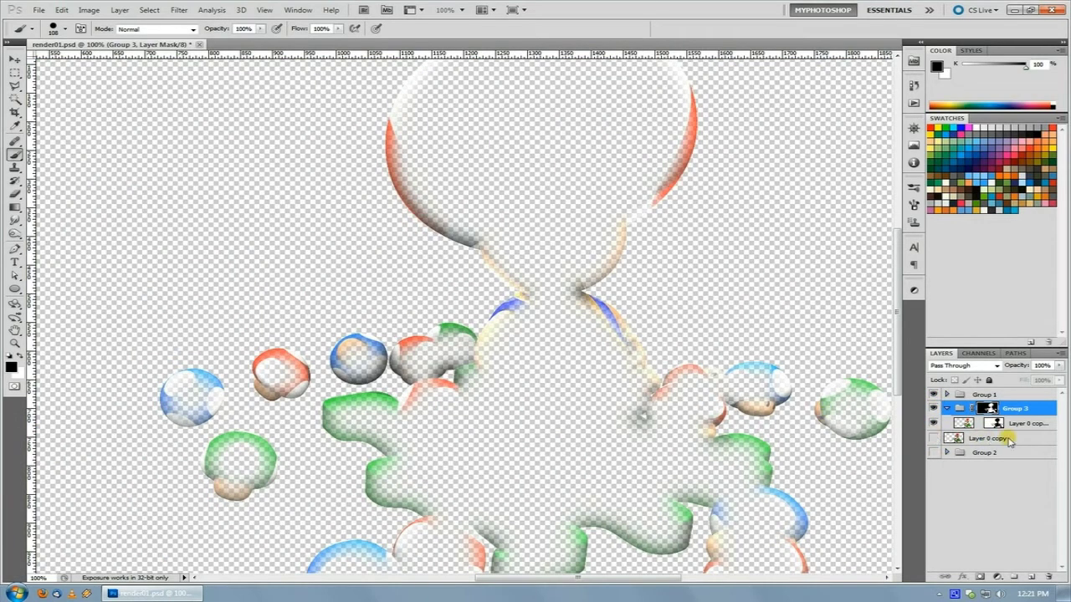
Step: Add a new layer directly above Layer 0 copy and fill it with white as a backdrop for the rim highlights
{"action": "left_click", "coordinate": [1003, 439]}
{"action": "left_click", "coordinate": [1032, 576]}
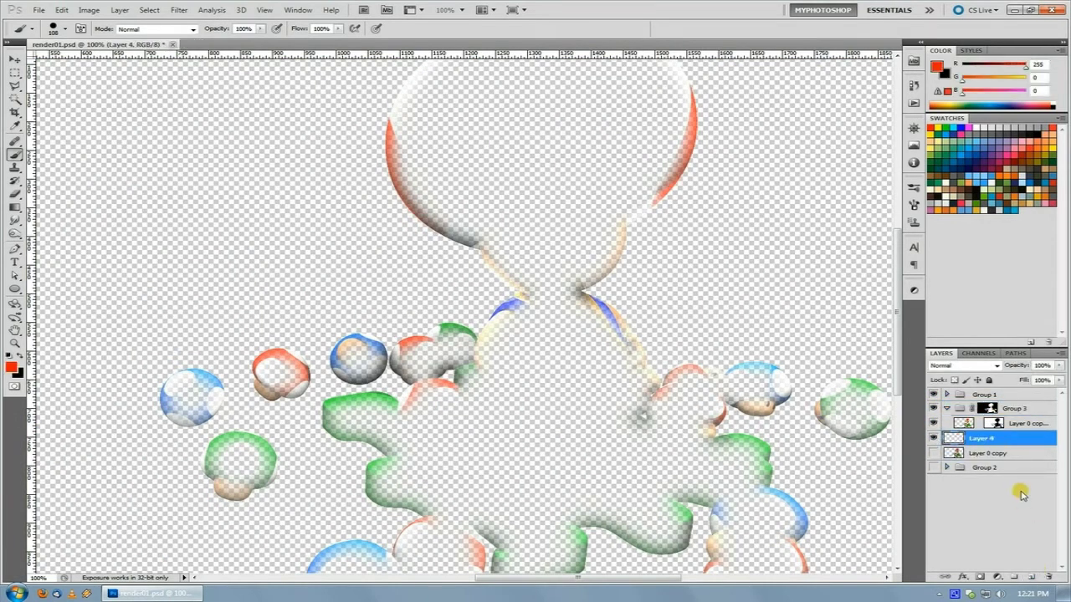
{"action": "key", "text": "d"}
{"action": "key", "text": "ctrl+BackSpace"}
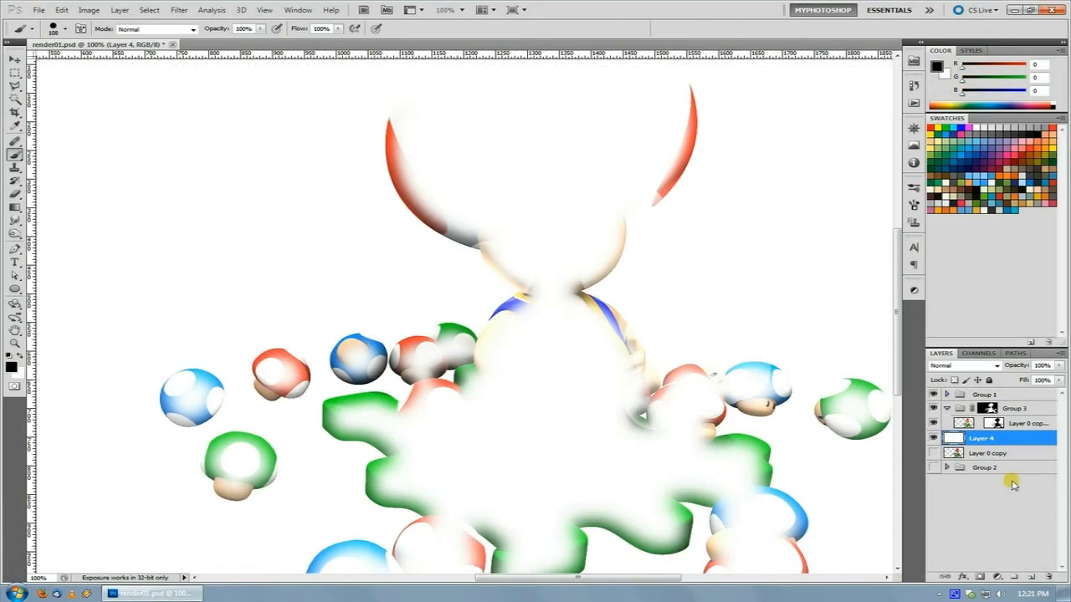
Step: Examine the isolated rim highlights around the cap, face, vest and surrounding mushrooms against the white backdrop
{"action": "scroll", "coordinate": [619, 342], "scroll_direction": "up", "scroll_amount": 3}
{"action": "scroll", "coordinate": [594, 370], "scroll_direction": "up", "scroll_amount": 1}
{"action": "left_click_drag", "start_coordinate": [332, 146], "coordinate": [785, 528]}
{"action": "left_click_drag", "start_coordinate": [617, 452], "coordinate": [699, 321]}
{"action": "left_click_drag", "start_coordinate": [409, 378], "coordinate": [547, 523]}
{"action": "left_click_drag", "start_coordinate": [563, 345], "coordinate": [618, 476]}
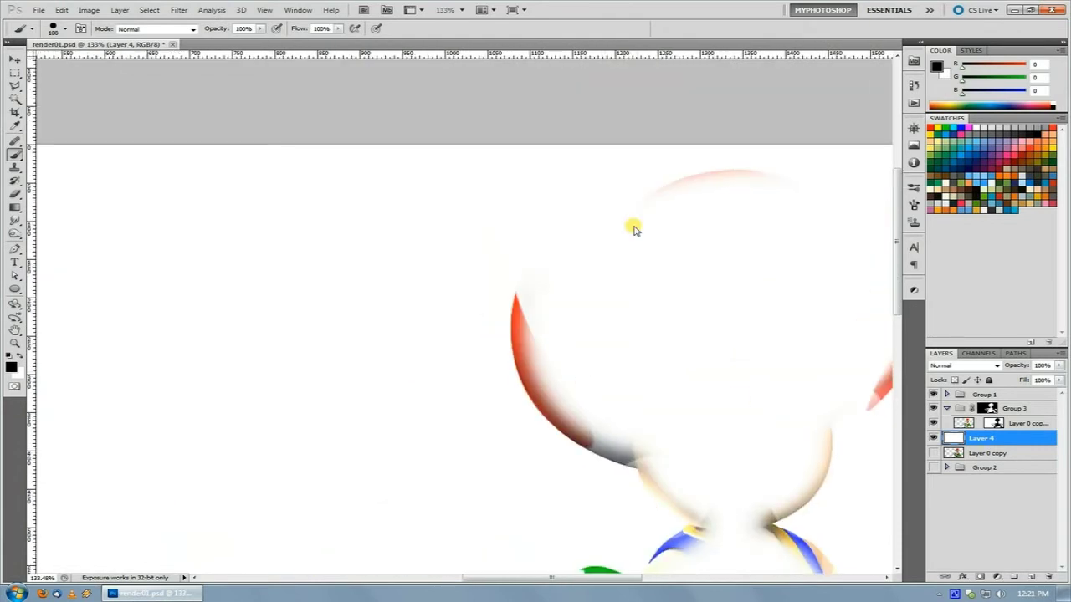
{"action": "left_click_drag", "start_coordinate": [740, 401], "coordinate": [628, 265]}
{"action": "left_click_drag", "start_coordinate": [632, 358], "coordinate": [573, 224]}
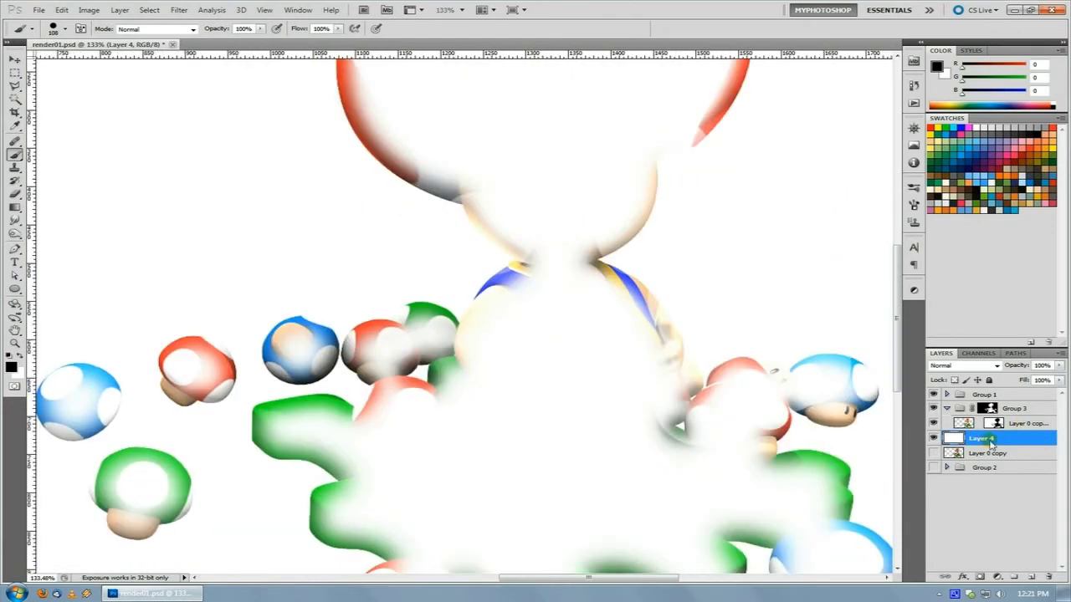
Step: Paint black on the mask of Group 3 over the blue and red mushrooms and the green platform edge beside the character
{"action": "left_click", "coordinate": [986, 407]}
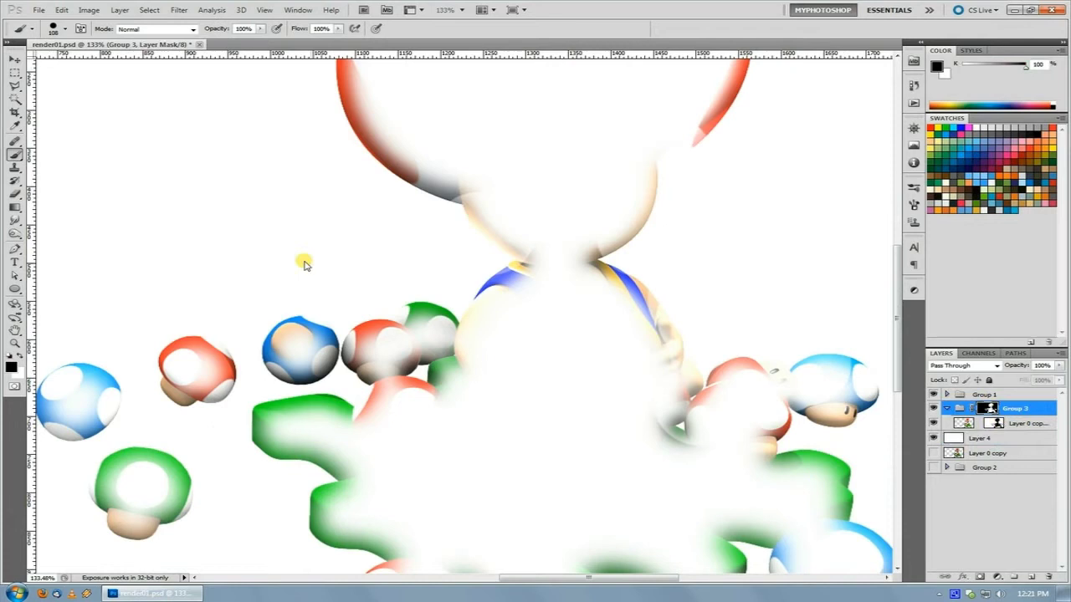
{"action": "mouse_move", "coordinate": [309, 301]}
{"action": "left_mouse_down"}
{"action": "mouse_move", "coordinate": [338, 330]}
{"action": "mouse_move", "coordinate": [294, 313]}
{"action": "mouse_move", "coordinate": [325, 321]}
{"action": "mouse_move", "coordinate": [299, 342]}
{"action": "left_mouse_up"}
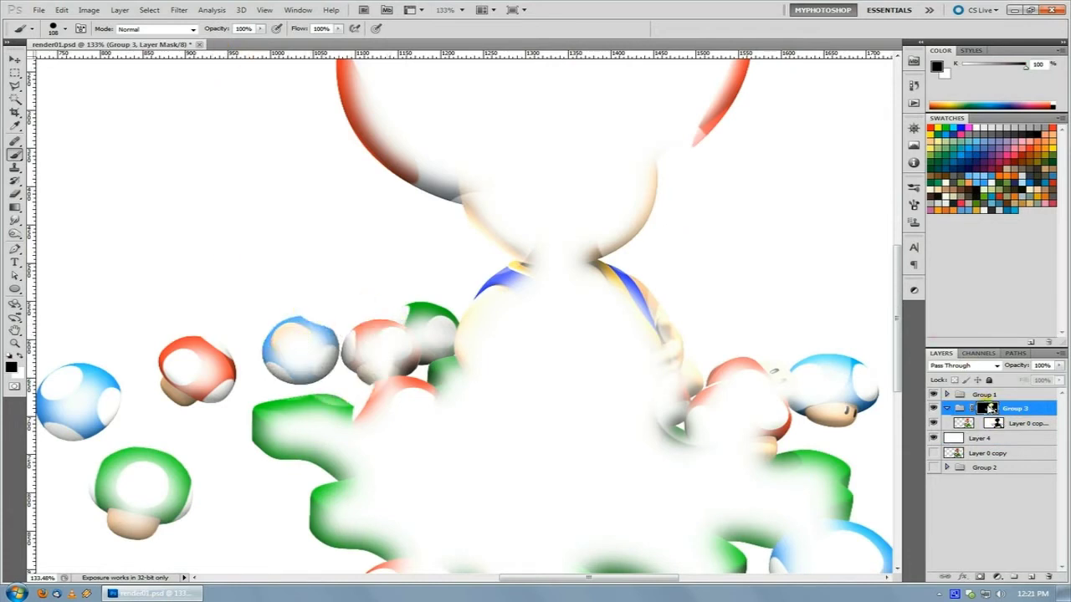
{"action": "mouse_move", "coordinate": [335, 395]}
{"action": "left_mouse_down"}
{"action": "mouse_move", "coordinate": [469, 289]}
{"action": "mouse_move", "coordinate": [473, 274]}
{"action": "mouse_move", "coordinate": [416, 322]}
{"action": "left_mouse_up"}
{"action": "left_click_drag", "start_coordinate": [470, 351], "coordinate": [528, 356]}
{"action": "left_click_drag", "start_coordinate": [675, 362], "coordinate": [501, 453]}
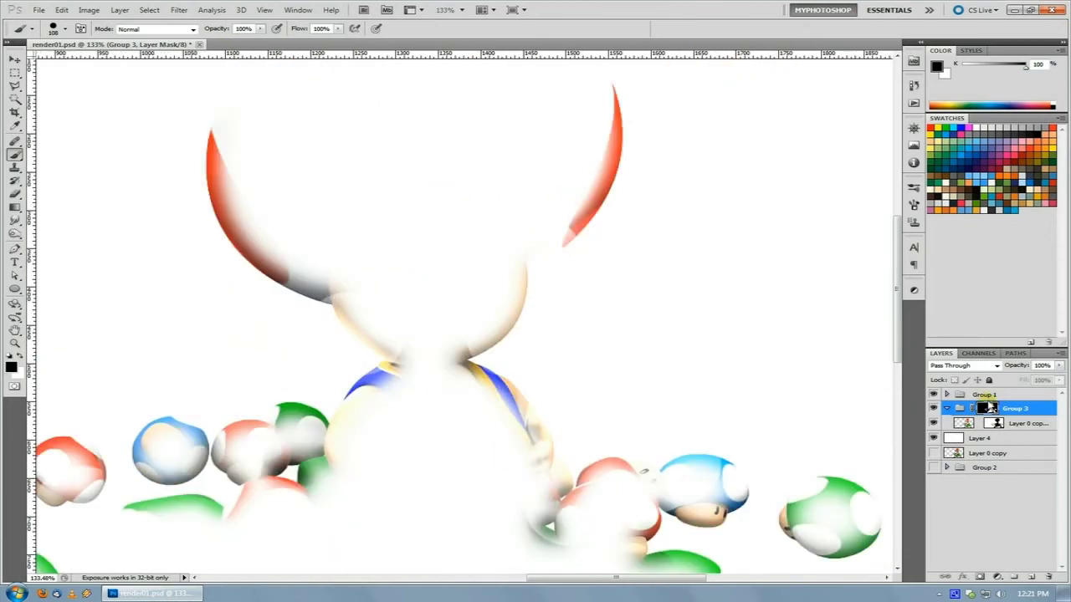
Step: Apply a stronger Gaussian Blur to the mask of Group 3 to soften its painted edges
{"action": "left_click", "coordinate": [178, 9]}
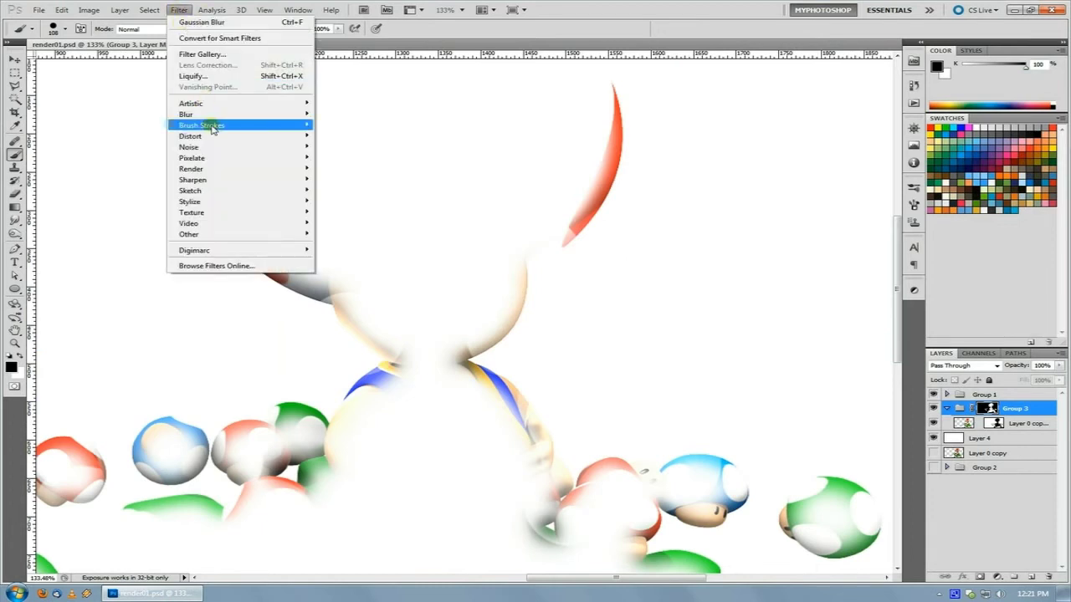
{"action": "left_click", "coordinate": [130, 157]}
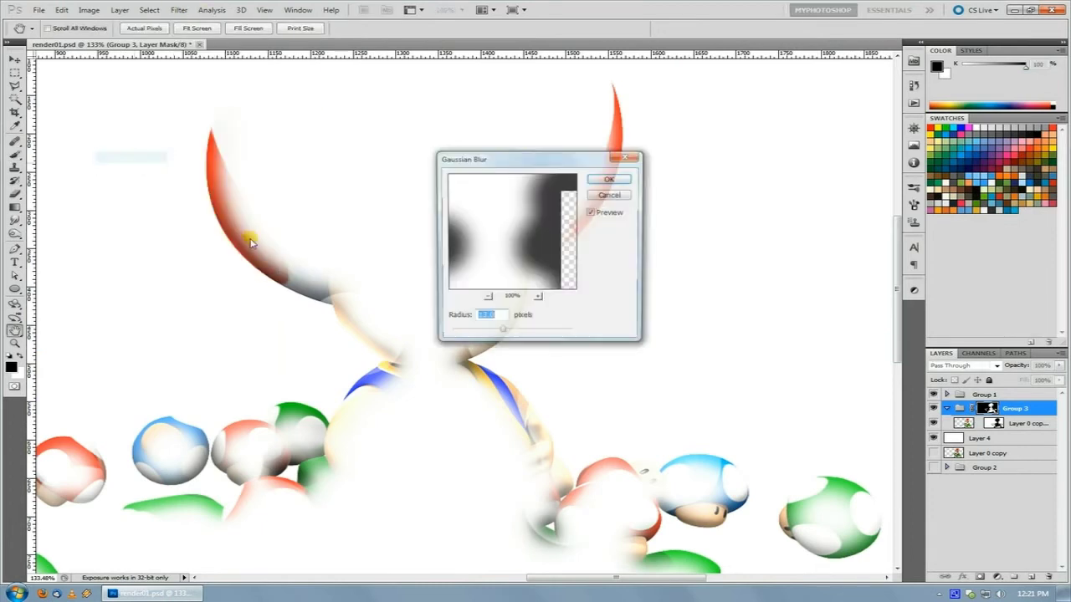
{"action": "mouse_move", "coordinate": [501, 332]}
{"action": "left_mouse_down"}
{"action": "mouse_move", "coordinate": [527, 336]}
{"action": "mouse_move", "coordinate": [516, 332]}
{"action": "left_mouse_up"}
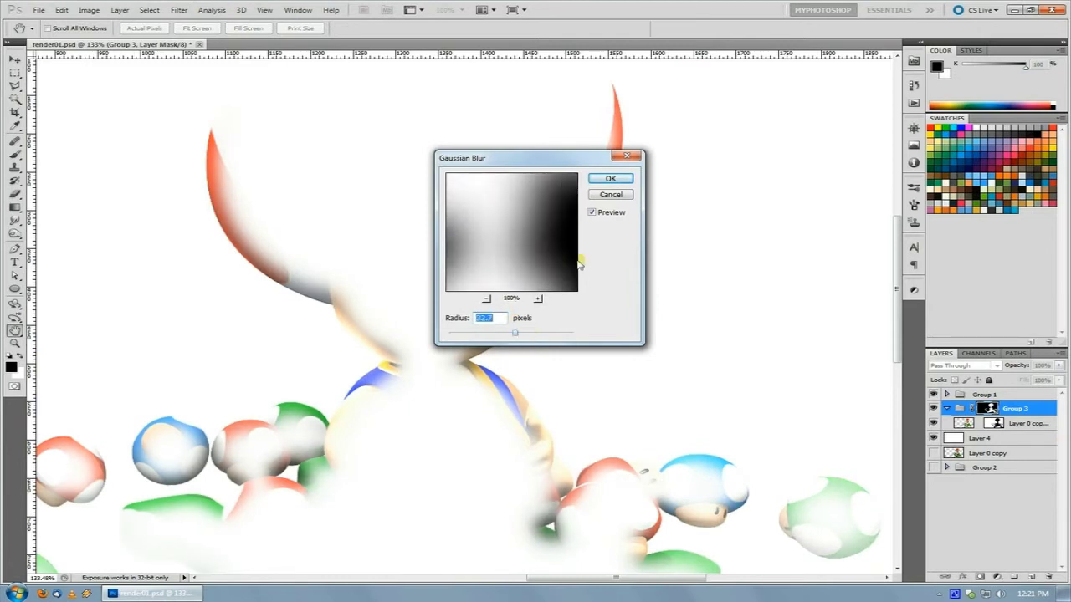
{"action": "left_click", "coordinate": [614, 178]}
Step: Show Layer 0 copy and Group 2 again and switch Group 3 on and off, leaving it hidden
{"action": "left_click_drag", "start_coordinate": [933, 453], "coordinate": [934, 468]}
{"action": "left_click", "coordinate": [933, 408]}
{"action": "left_click", "coordinate": [933, 408]}
{"action": "left_click", "coordinate": [934, 410]}
{"action": "left_click", "coordinate": [933, 409]}
{"action": "left_click", "coordinate": [934, 409]}
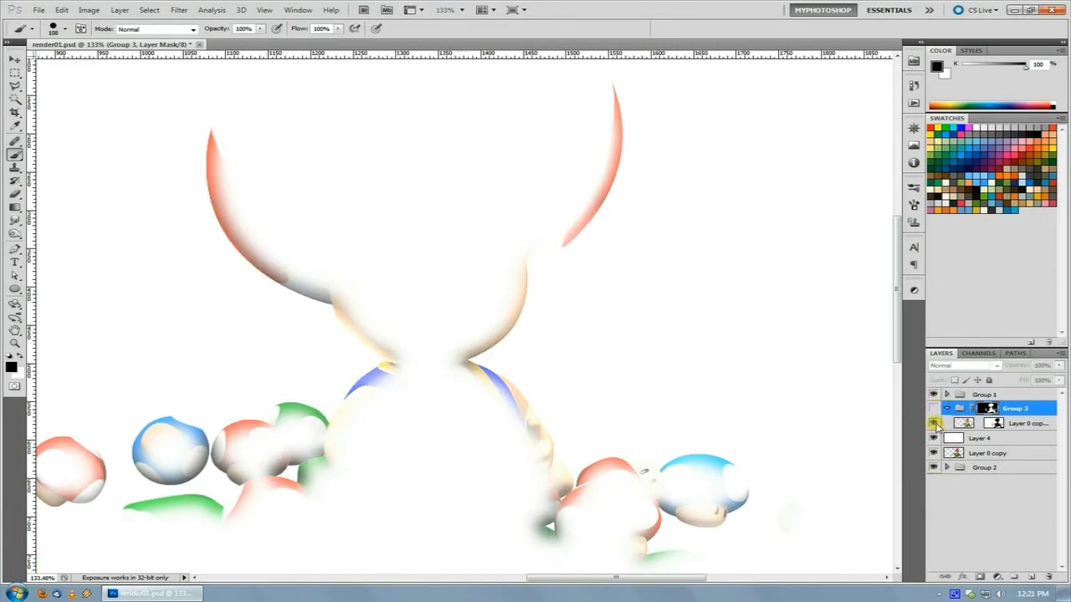
Step: Delete the white backdrop layer and hide Group 1 to view the full character without the rim effect
{"action": "left_click_drag", "start_coordinate": [945, 437], "coordinate": [1052, 577]}
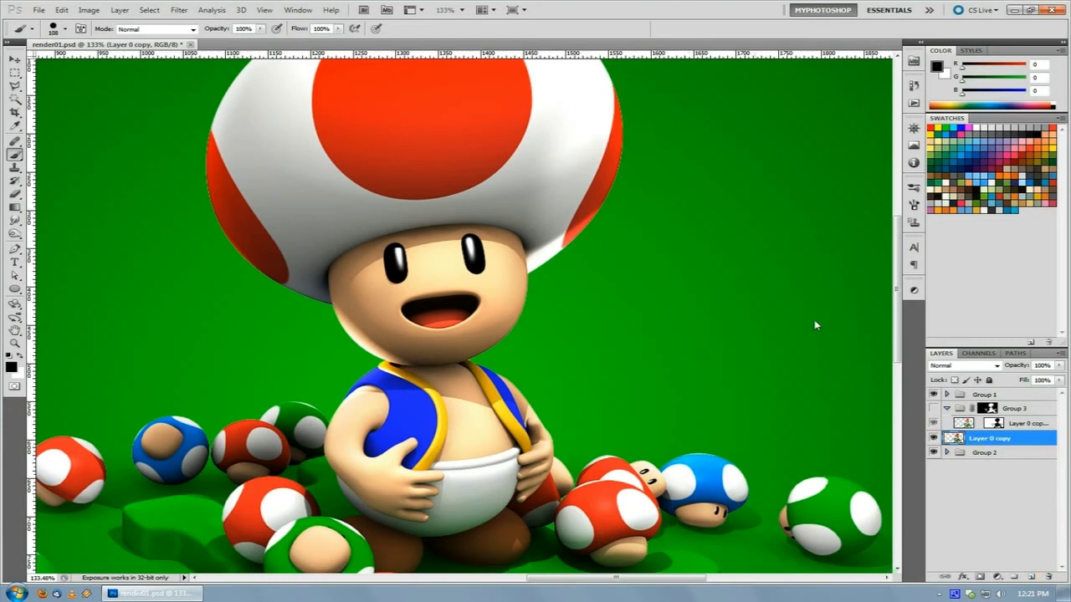
{"action": "left_click", "coordinate": [933, 394]}
{"action": "key", "text": "ctrl+minus"}
{"action": "key", "text": "ctrl+minus"}
{"action": "left_click", "coordinate": [654, 351], "text": "ctrl"}
{"action": "left_click_drag", "start_coordinate": [498, 296], "coordinate": [581, 396]}
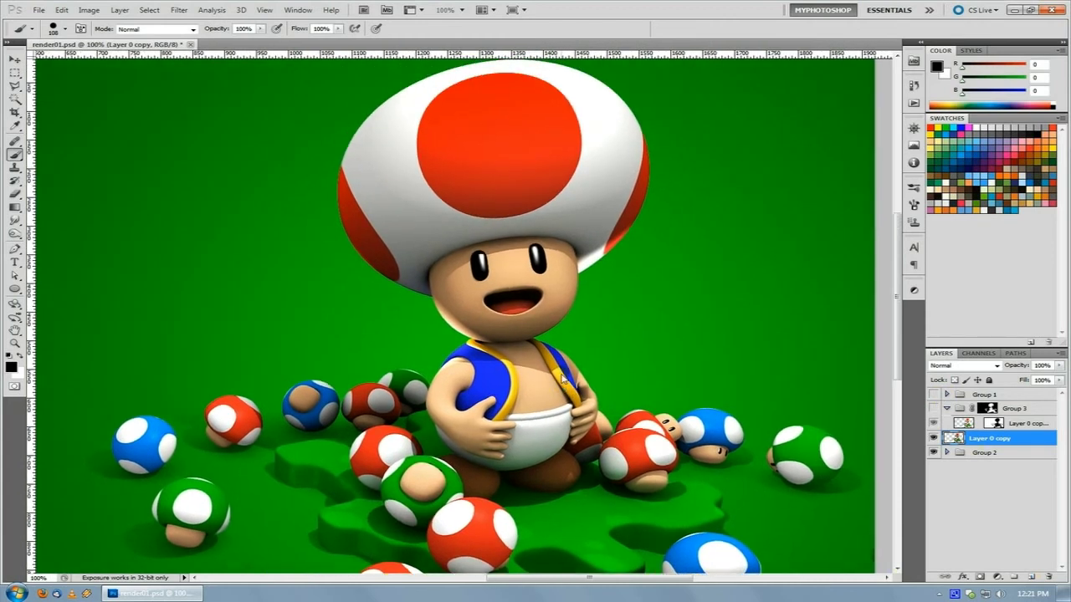
Step: Compare the character and mushrooms with and without the rim light by toggling Group 1, leaving it shown
{"action": "left_click", "coordinate": [934, 394]}
{"action": "left_click", "coordinate": [934, 394]}
{"action": "left_click", "coordinate": [933, 394]}
{"action": "left_click", "coordinate": [933, 394]}
{"action": "left_click", "coordinate": [934, 394]}
{"action": "left_click", "coordinate": [933, 394]}
{"action": "left_click", "coordinate": [933, 394]}
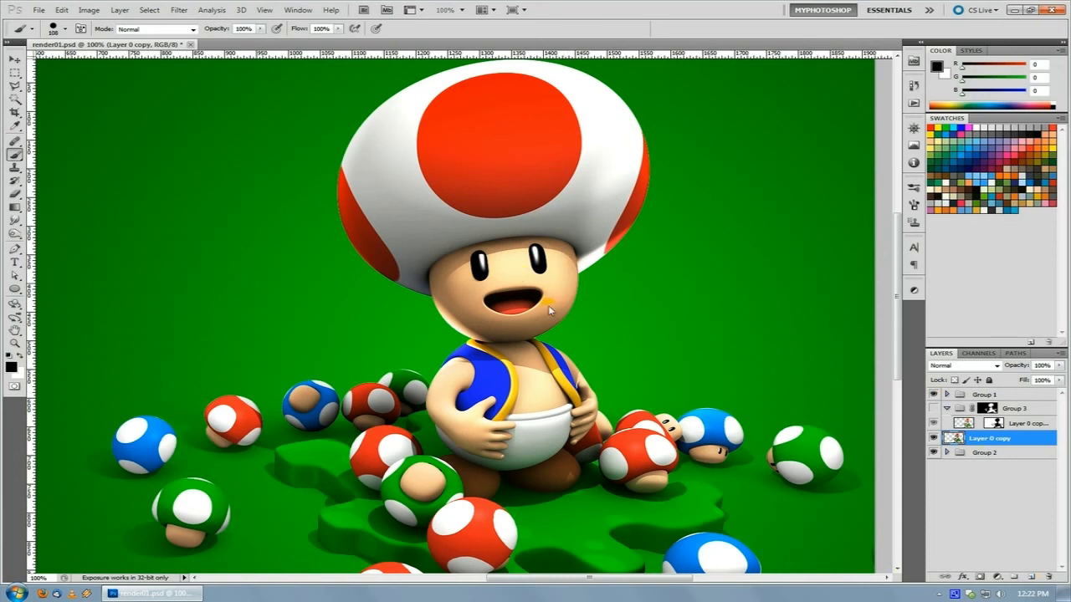
{"action": "scroll", "coordinate": [740, 374], "scroll_direction": "down", "scroll_amount": 3}
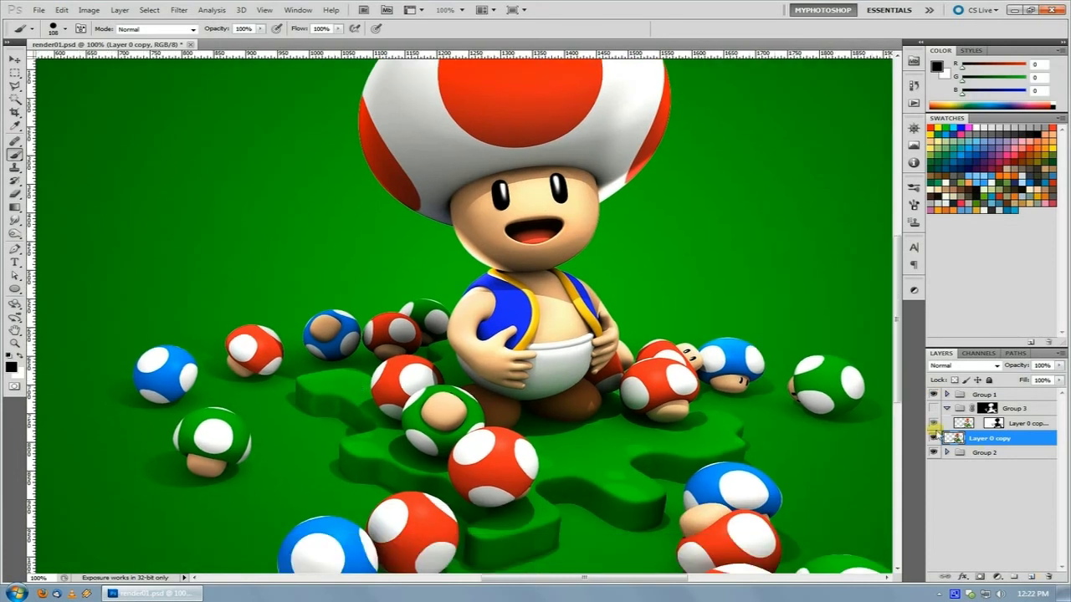
{"action": "left_click", "coordinate": [933, 394]}
{"action": "left_click", "coordinate": [934, 394]}
{"action": "left_click", "coordinate": [934, 394]}
{"action": "left_click", "coordinate": [933, 393]}
{"action": "left_click", "coordinate": [933, 393]}
{"action": "left_click", "coordinate": [933, 393]}
{"action": "left_click", "coordinate": [934, 393]}
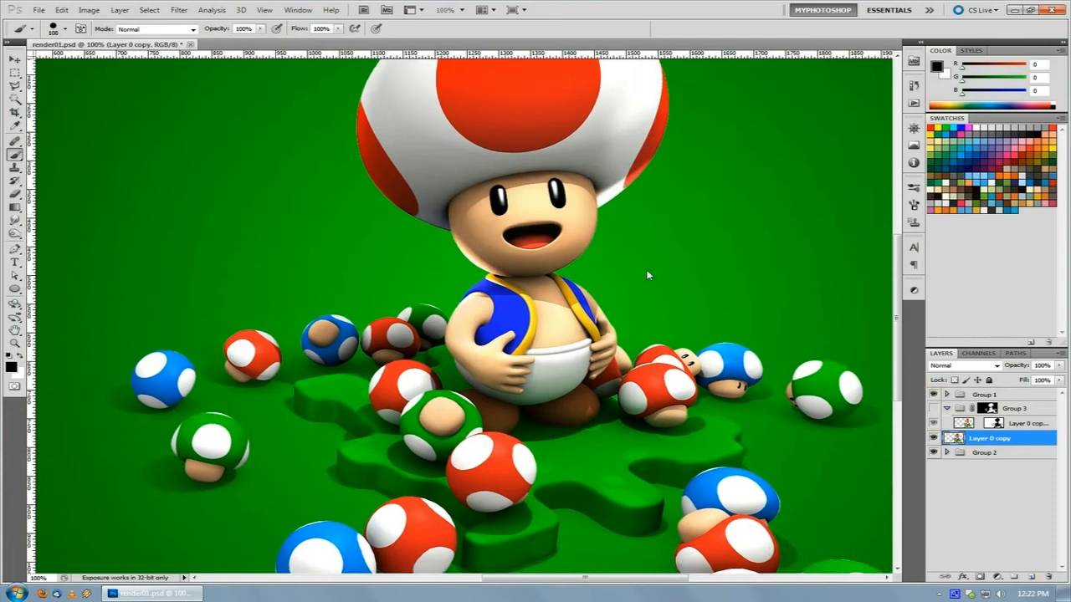
{"action": "scroll", "coordinate": [646, 288], "scroll_direction": "up", "scroll_amount": 4}
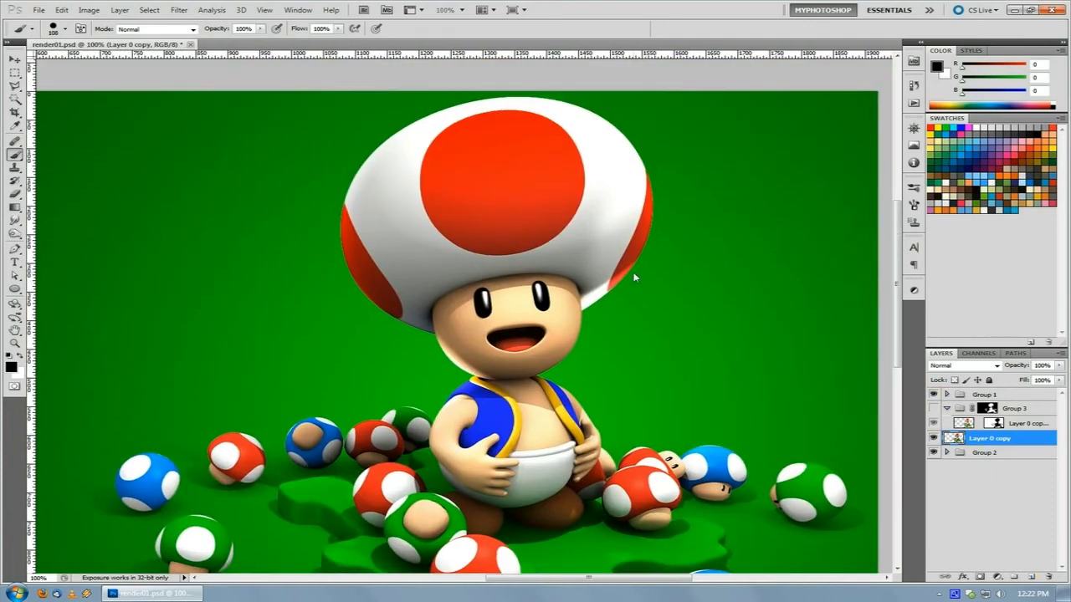
{"action": "left_click", "coordinate": [933, 394]}
{"action": "left_click", "coordinate": [934, 394]}
{"action": "left_click", "coordinate": [934, 394]}
{"action": "left_click", "coordinate": [933, 394]}
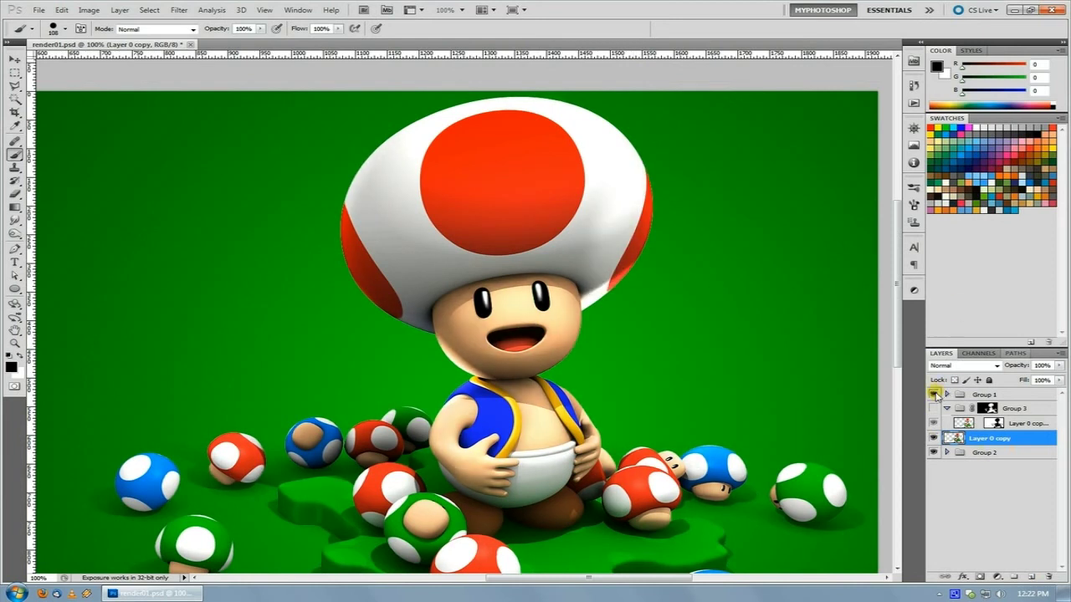